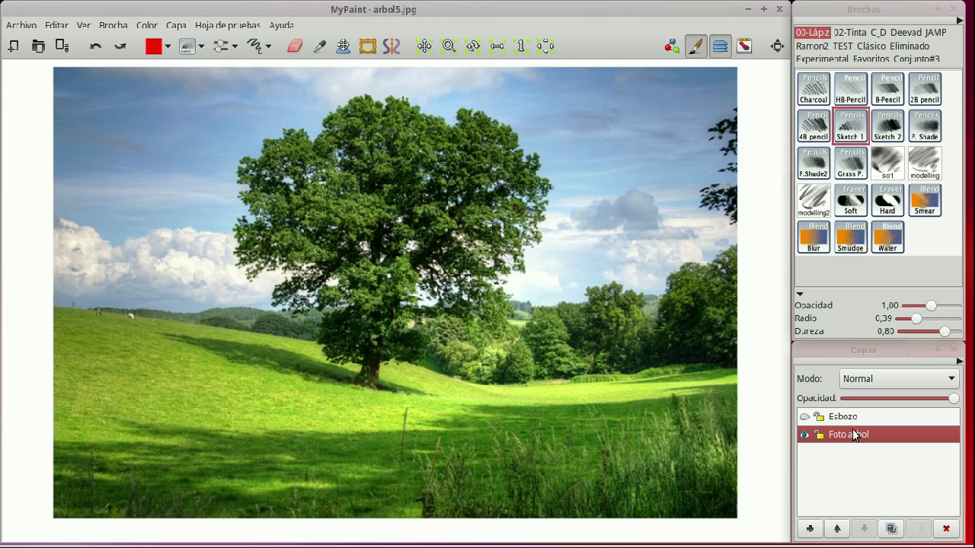
# Show the Esbozo layer and lower the Foto arbol layer's opacity to about three quarters.
pyautogui.click(805, 418)
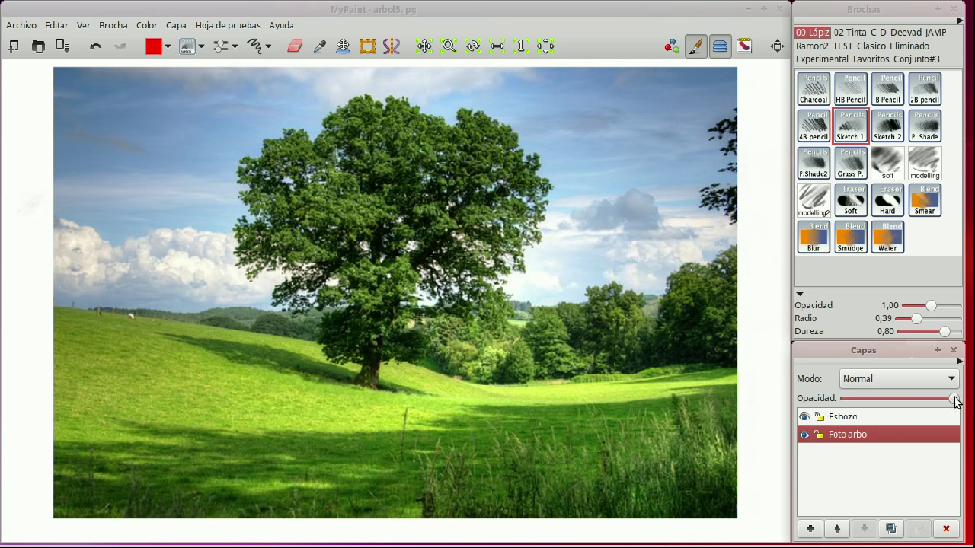
pyautogui.moveTo(953, 398); pyautogui.dragTo(915, 407)
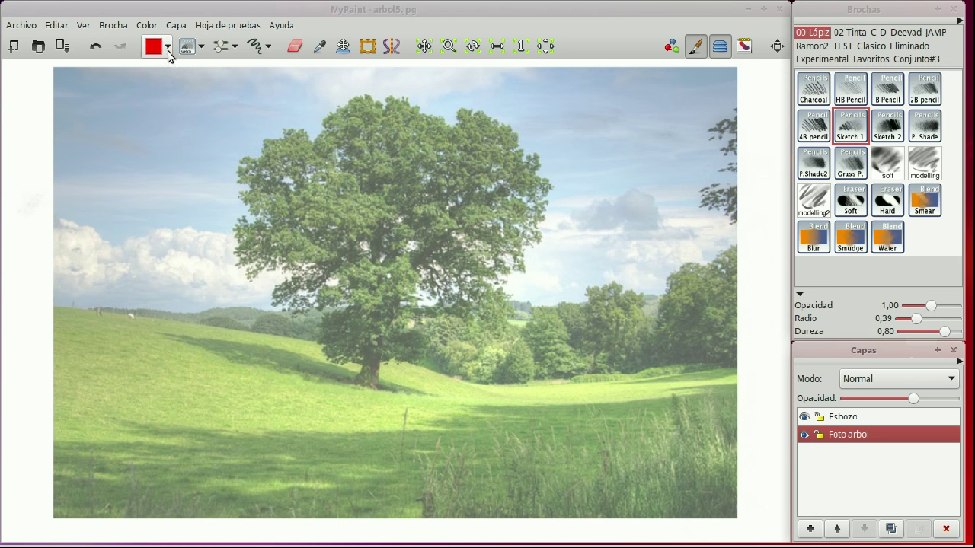
pyautogui.click(929, 401)
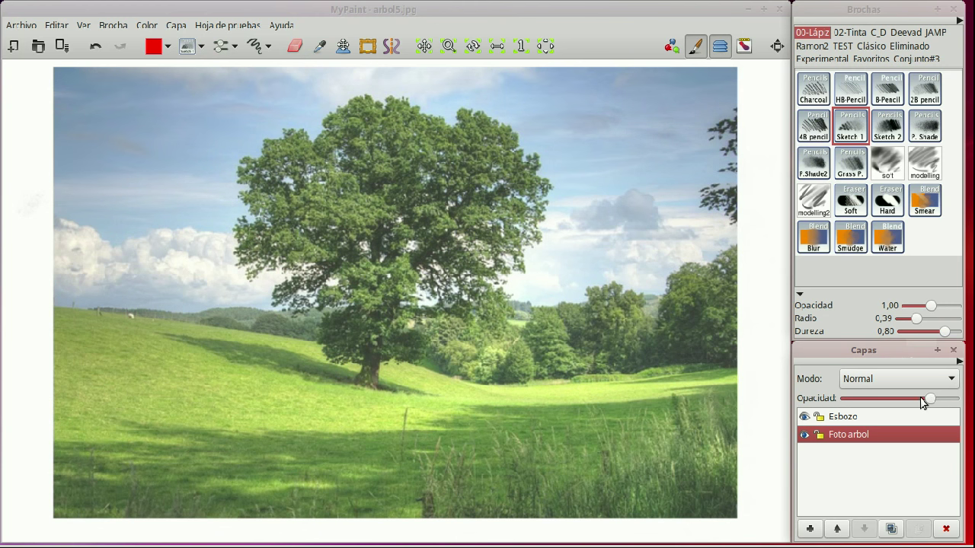
# On the Esbozo layer, adjust the Sketch 1 brush to radius -0,58 and opacity 1,86, removing the test strokes made in the sky.
pyautogui.click(876, 416)
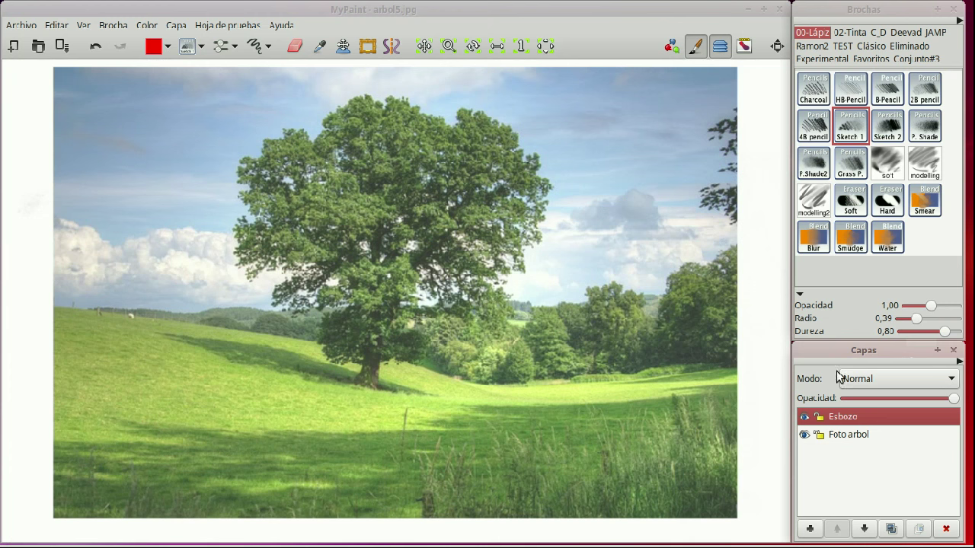
pyautogui.moveTo(644, 130)
pyautogui.mouseDown()
pyautogui.moveTo(659, 152)
pyautogui.moveTo(625, 155)
pyautogui.mouseUp()
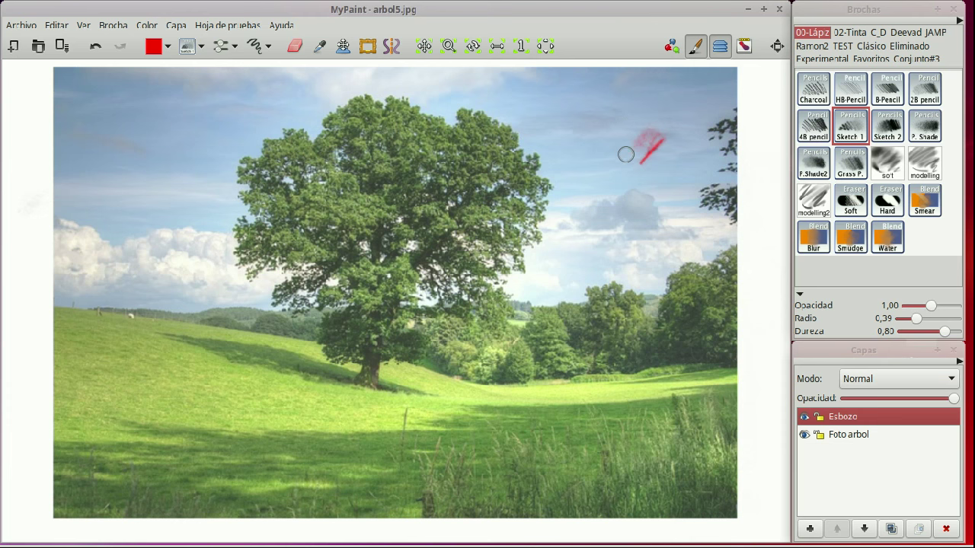
pyautogui.hotkey('ctrl', 'z')
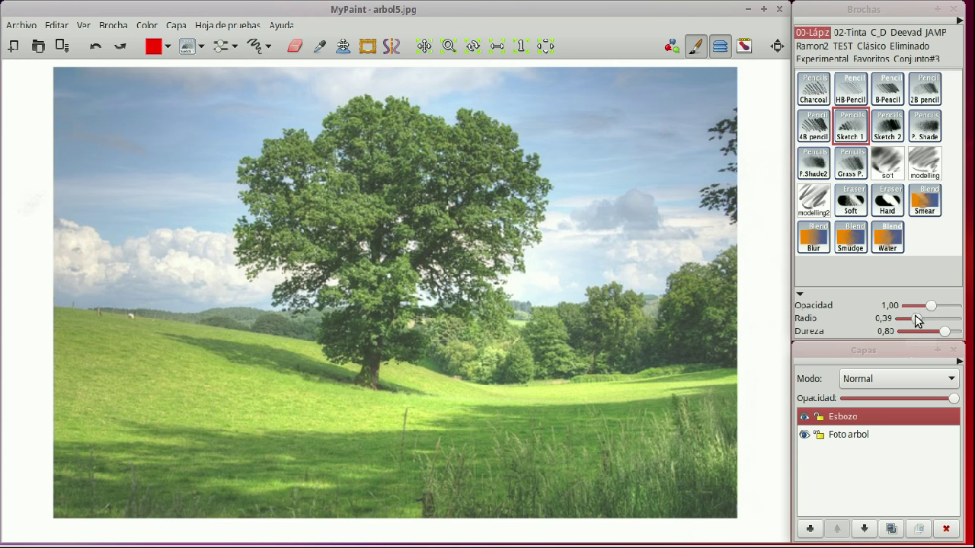
pyautogui.moveTo(916, 320); pyautogui.dragTo(909, 318)
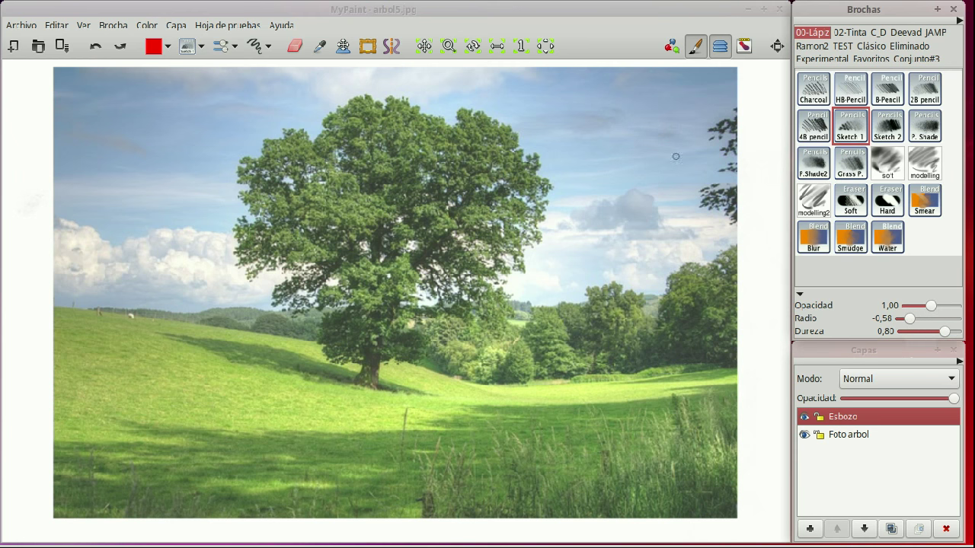
pyautogui.moveTo(641, 160)
pyautogui.mouseDown()
pyautogui.moveTo(661, 132)
pyautogui.moveTo(672, 159)
pyautogui.mouseUp()
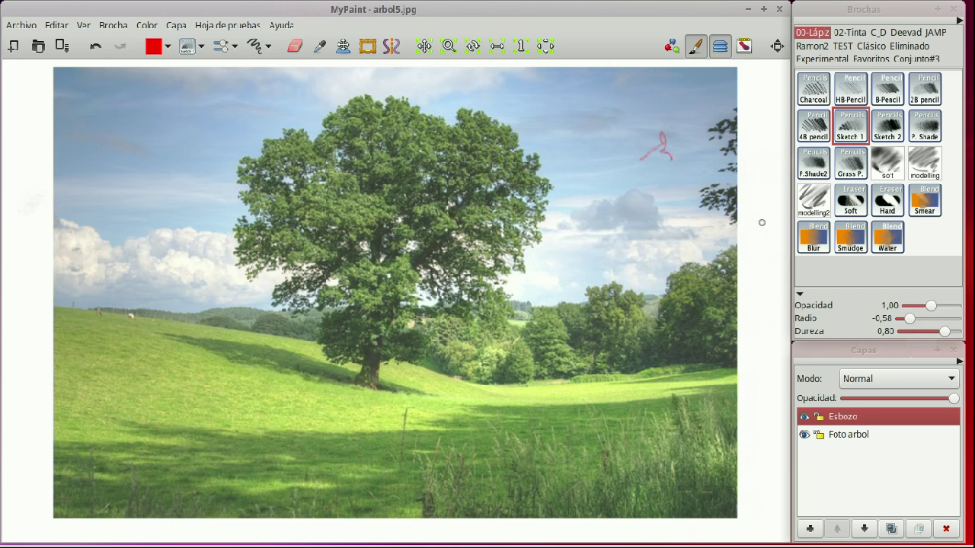
pyautogui.moveTo(930, 305); pyautogui.dragTo(952, 305)
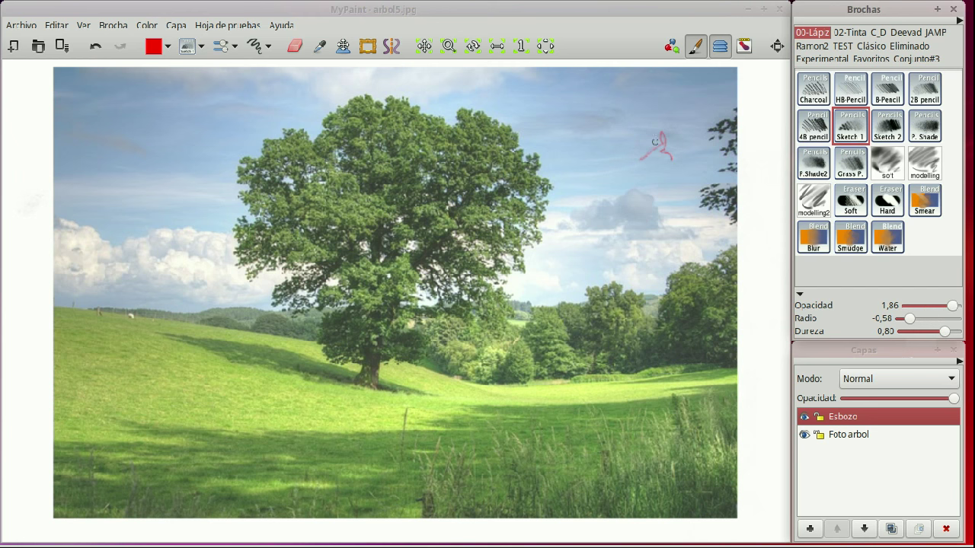
pyautogui.moveTo(640, 140); pyautogui.dragTo(649, 167)
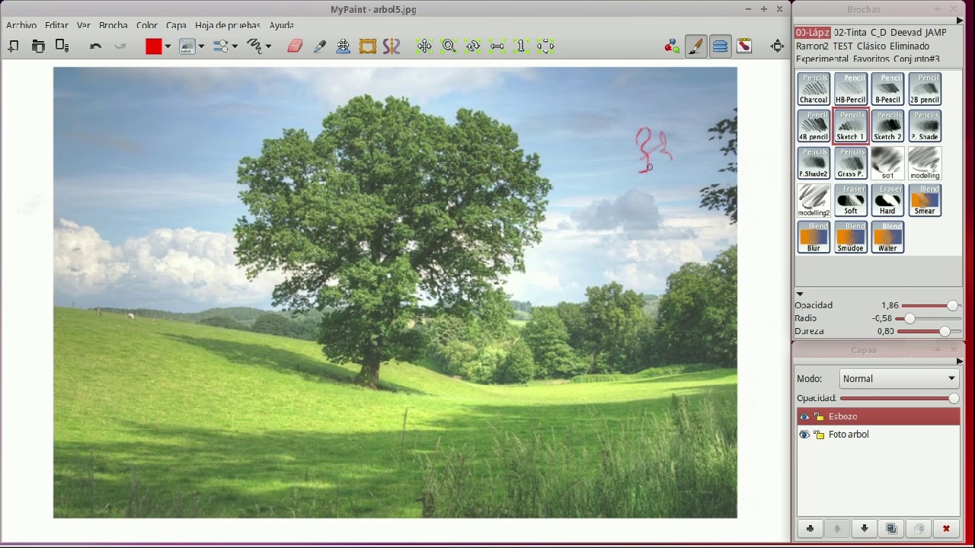
pyautogui.hotkey('ctrl', 'z')
pyautogui.hotkey('ctrl', 'z')
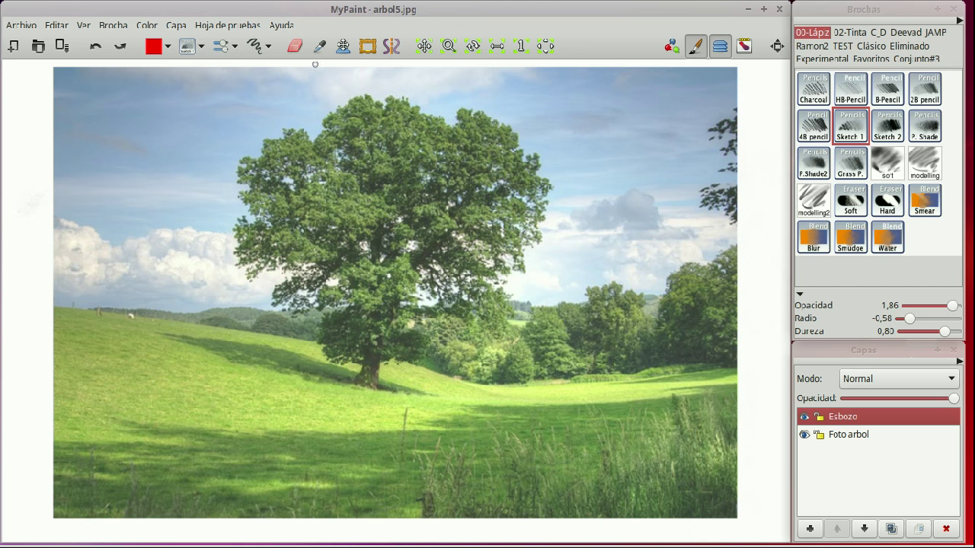
# Trace in red the foliage clumps at the top and upper right of the large tree's crown.
pyautogui.moveTo(329, 125)
pyautogui.mouseDown()
pyautogui.moveTo(361, 96)
pyautogui.moveTo(385, 105)
pyautogui.mouseUp()
pyautogui.moveTo(399, 97)
pyautogui.mouseDown()
pyautogui.moveTo(422, 113)
pyautogui.moveTo(428, 102)
pyautogui.moveTo(448, 128)
pyautogui.mouseUp()
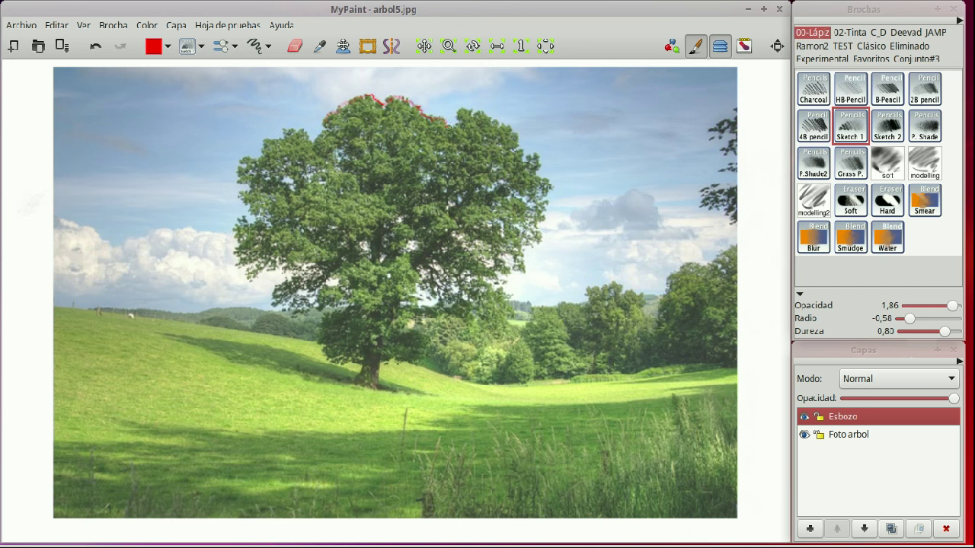
pyautogui.moveTo(417, 157); pyautogui.dragTo(394, 154)
pyautogui.moveTo(336, 134)
pyautogui.mouseDown()
pyautogui.moveTo(324, 122)
pyautogui.moveTo(335, 106)
pyautogui.mouseUp()
pyautogui.moveTo(455, 119)
pyautogui.mouseDown()
pyautogui.moveTo(516, 130)
pyautogui.moveTo(517, 145)
pyautogui.moveTo(504, 151)
pyautogui.moveTo(538, 156)
pyautogui.moveTo(547, 191)
pyautogui.mouseUp()
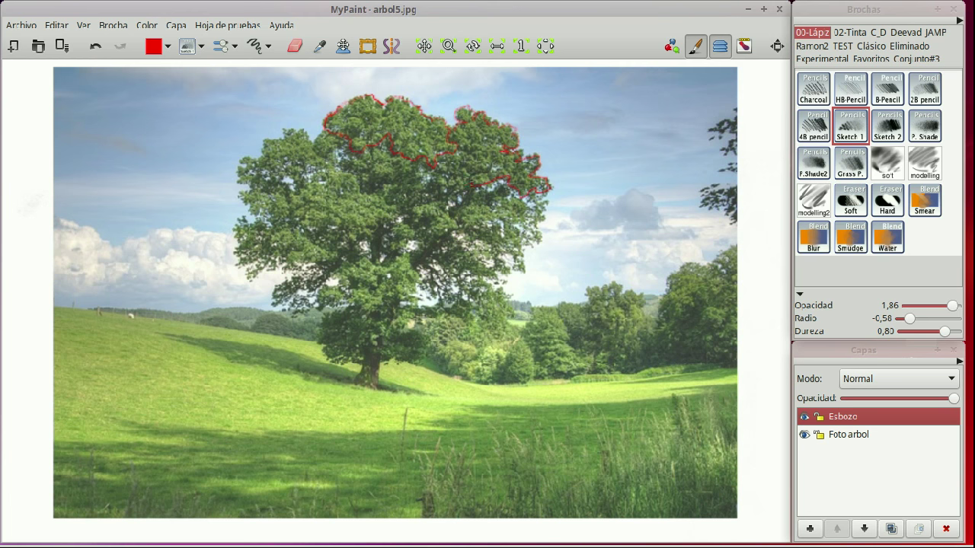
pyautogui.moveTo(457, 153); pyautogui.dragTo(448, 169)
# Trace the upper-left, central and right-hand foliage clumps of the large tree in red.
pyautogui.moveTo(308, 137)
pyautogui.mouseDown()
pyautogui.moveTo(242, 158)
pyautogui.moveTo(259, 169)
pyautogui.moveTo(244, 178)
pyautogui.moveTo(248, 204)
pyautogui.moveTo(284, 220)
pyautogui.moveTo(280, 173)
pyautogui.moveTo(313, 164)
pyautogui.moveTo(326, 147)
pyautogui.moveTo(338, 169)
pyautogui.moveTo(402, 216)
pyautogui.moveTo(366, 238)
pyautogui.moveTo(344, 222)
pyautogui.mouseUp()
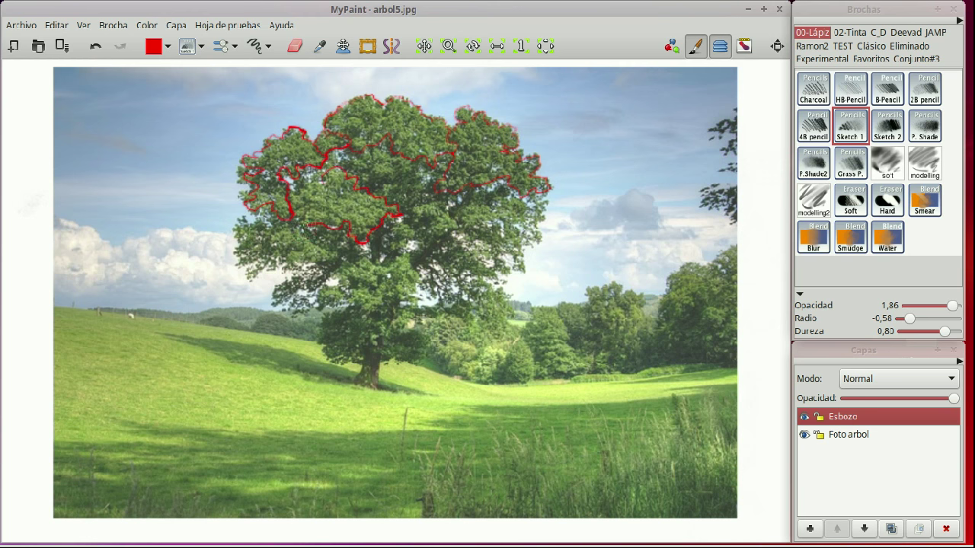
pyautogui.moveTo(317, 185); pyautogui.dragTo(330, 172)
pyautogui.moveTo(429, 186)
pyautogui.mouseDown()
pyautogui.moveTo(405, 210)
pyautogui.moveTo(388, 206)
pyautogui.mouseUp()
pyautogui.moveTo(403, 214)
pyautogui.mouseDown()
pyautogui.moveTo(386, 252)
pyautogui.moveTo(458, 227)
pyautogui.moveTo(449, 208)
pyautogui.moveTo(410, 210)
pyautogui.mouseUp()
pyautogui.moveTo(471, 194)
pyautogui.mouseDown()
pyautogui.moveTo(502, 186)
pyautogui.moveTo(538, 216)
pyautogui.moveTo(516, 242)
pyautogui.moveTo(512, 224)
pyautogui.moveTo(518, 257)
pyautogui.moveTo(496, 264)
pyautogui.moveTo(490, 245)
pyautogui.moveTo(459, 232)
pyautogui.moveTo(501, 236)
pyautogui.moveTo(495, 223)
pyautogui.mouseUp()
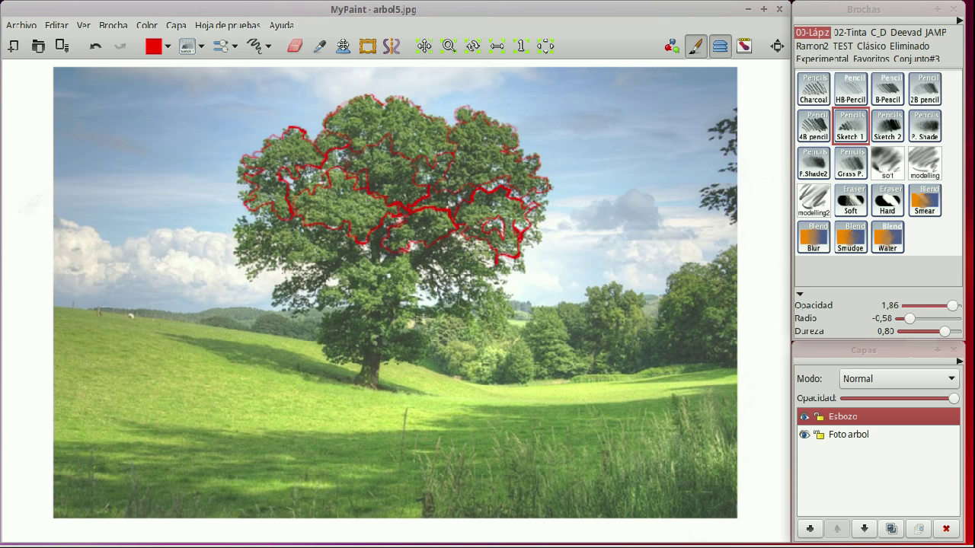
# Trace the large tree's lower foliage clumps, from the lower-left branches down to the mass just above the trunk.
pyautogui.moveTo(290, 221)
pyautogui.mouseDown()
pyautogui.moveTo(242, 233)
pyautogui.moveTo(240, 255)
pyautogui.moveTo(253, 268)
pyautogui.moveTo(342, 255)
pyautogui.moveTo(292, 222)
pyautogui.mouseUp()
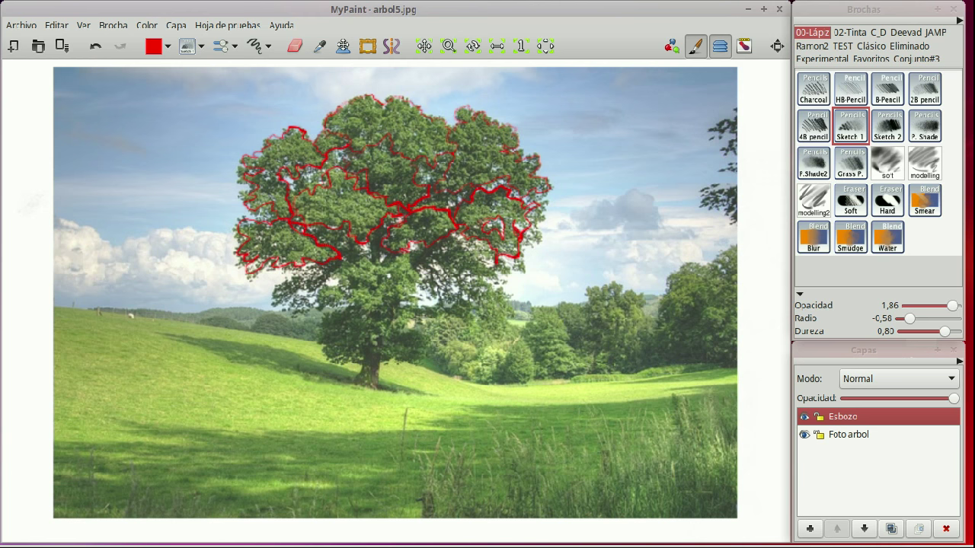
pyautogui.moveTo(370, 252)
pyautogui.mouseDown()
pyautogui.moveTo(271, 305)
pyautogui.moveTo(287, 281)
pyautogui.moveTo(326, 265)
pyautogui.mouseUp()
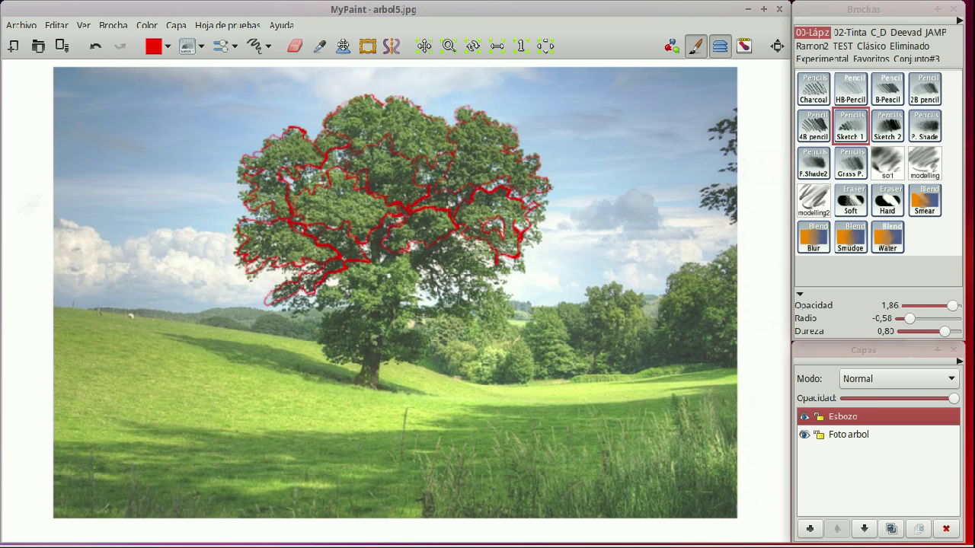
pyautogui.moveTo(386, 273)
pyautogui.mouseDown()
pyautogui.moveTo(351, 263)
pyautogui.moveTo(339, 292)
pyautogui.moveTo(318, 296)
pyautogui.moveTo(324, 312)
pyautogui.moveTo(351, 299)
pyautogui.moveTo(372, 312)
pyautogui.moveTo(386, 299)
pyautogui.moveTo(429, 303)
pyautogui.moveTo(409, 259)
pyautogui.moveTo(374, 267)
pyautogui.mouseUp()
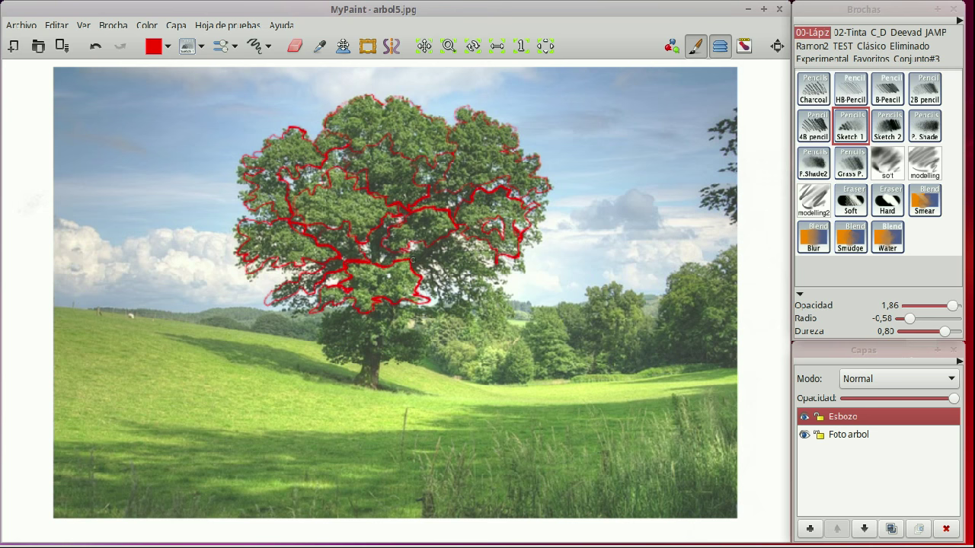
pyautogui.moveTo(463, 249)
pyautogui.mouseDown()
pyautogui.moveTo(496, 283)
pyautogui.moveTo(423, 261)
pyautogui.mouseUp()
pyautogui.moveTo(353, 308)
pyautogui.mouseDown()
pyautogui.moveTo(324, 314)
pyautogui.moveTo(322, 352)
pyautogui.moveTo(355, 364)
pyautogui.moveTo(367, 354)
pyautogui.moveTo(405, 357)
pyautogui.moveTo(422, 341)
pyautogui.moveTo(396, 303)
pyautogui.mouseUp()
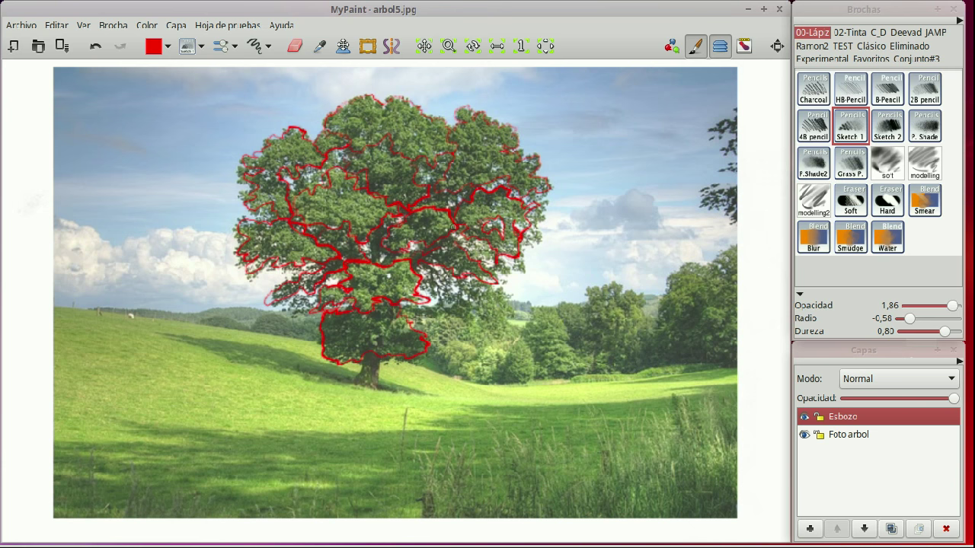
# Trace the background: the hillside line, the distant hills, and the bushes and trees on the right with their base line.
pyautogui.moveTo(58, 310); pyautogui.dragTo(310, 342)
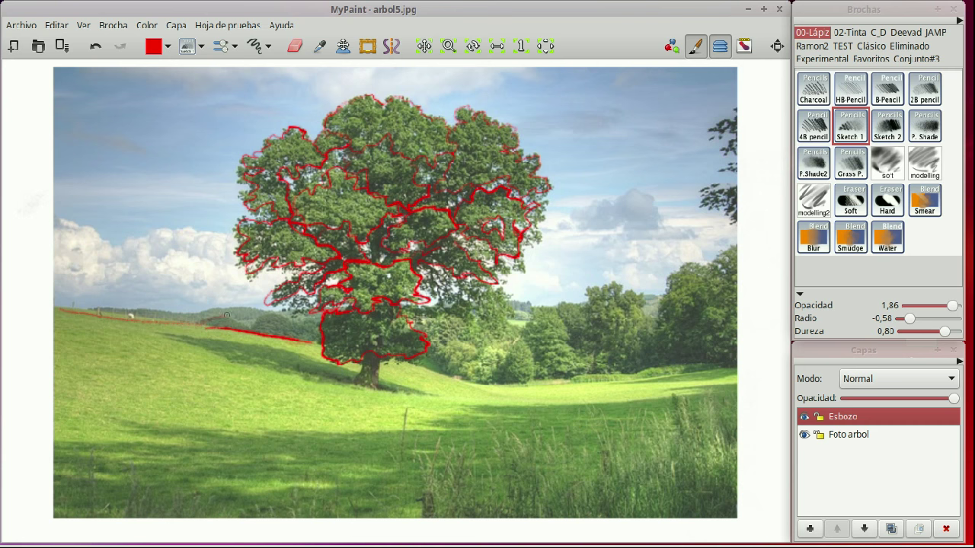
pyautogui.moveTo(234, 322)
pyautogui.mouseDown()
pyautogui.moveTo(273, 313)
pyautogui.moveTo(317, 323)
pyautogui.mouseUp()
pyautogui.moveTo(257, 311); pyautogui.dragTo(112, 310)
pyautogui.moveTo(512, 305); pyautogui.dragTo(539, 310)
pyautogui.moveTo(494, 286)
pyautogui.mouseDown()
pyautogui.moveTo(532, 387)
pyautogui.moveTo(453, 364)
pyautogui.mouseUp()
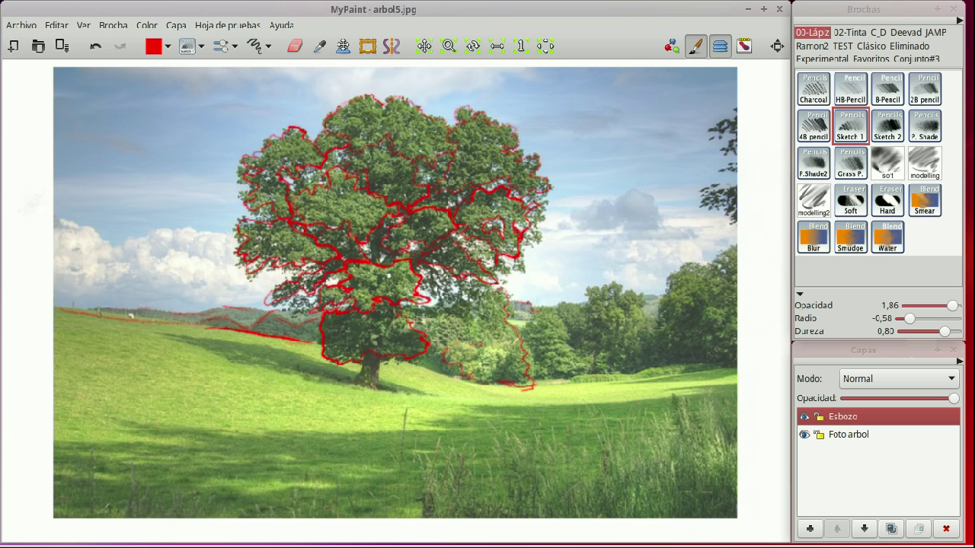
pyautogui.moveTo(524, 326)
pyautogui.mouseDown()
pyautogui.moveTo(620, 287)
pyautogui.moveTo(648, 300)
pyautogui.moveTo(650, 318)
pyautogui.moveTo(663, 326)
pyautogui.moveTo(672, 272)
pyautogui.moveTo(744, 250)
pyautogui.mouseUp()
pyautogui.moveTo(580, 375); pyautogui.dragTo(743, 370)
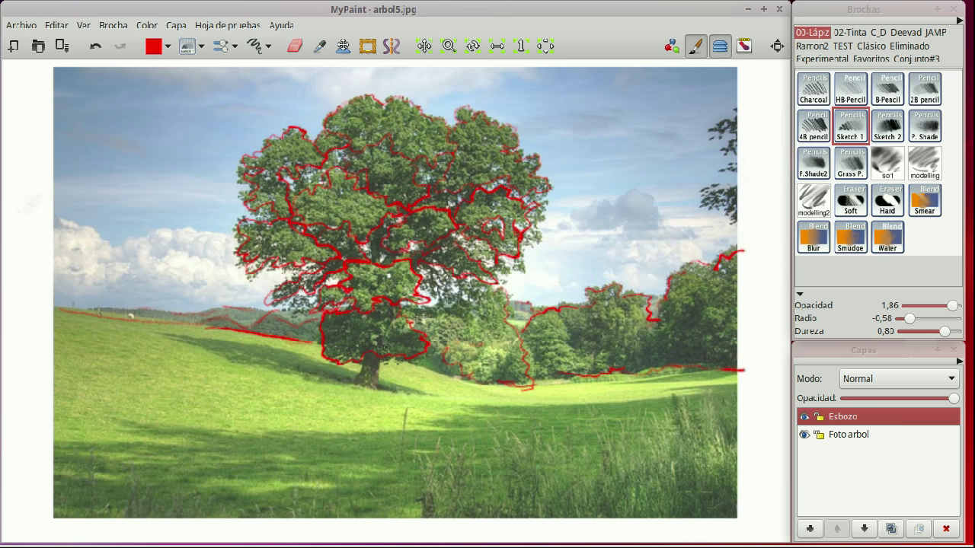
# Trace the large tree's trunk, and briefly hide the Foto arbol layer to check the sketch on its own.
pyautogui.moveTo(377, 385)
pyautogui.mouseDown()
pyautogui.moveTo(379, 358)
pyautogui.moveTo(359, 364)
pyautogui.mouseUp()
pyautogui.click(804, 436)
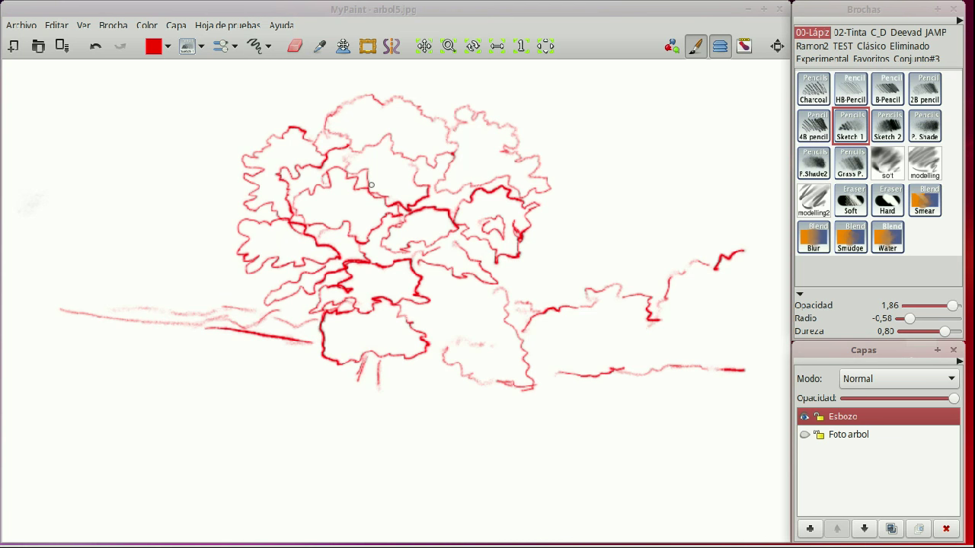
pyautogui.click(804, 436)
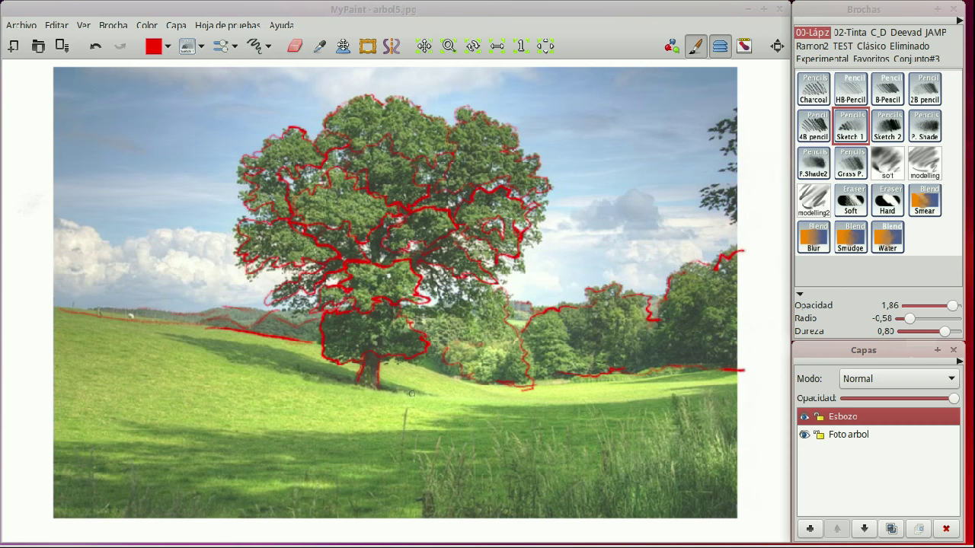
pyautogui.moveTo(352, 373)
pyautogui.mouseDown()
pyautogui.moveTo(282, 342)
pyautogui.moveTo(319, 365)
pyautogui.mouseUp()
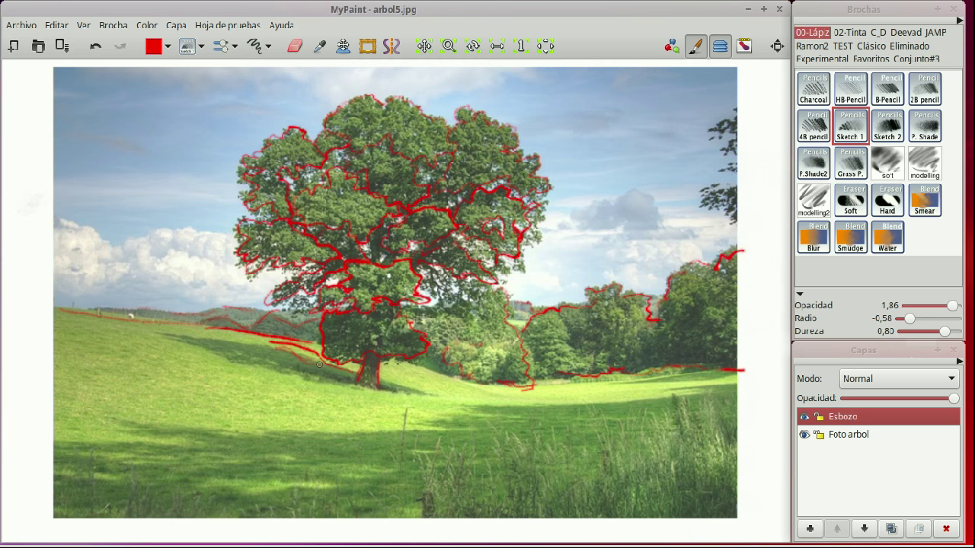
pyautogui.hotkey('ctrl', 'z')
pyautogui.hotkey('ctrl', 'z')
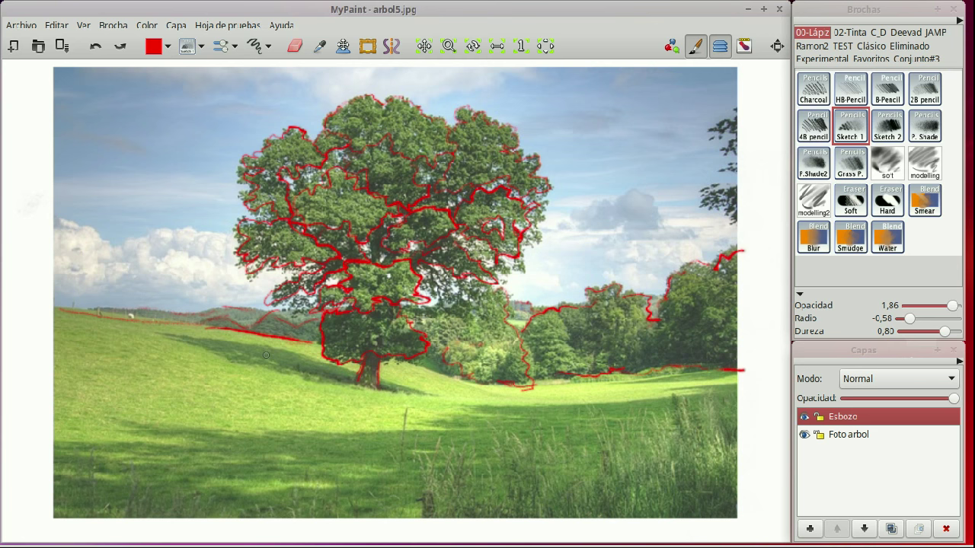
# Trace the outline of the tree's shadow on the grass along both sides of the trunk, and hide the Foto arbol layer.
pyautogui.moveTo(269, 347); pyautogui.dragTo(360, 373)
pyautogui.moveTo(195, 338)
pyautogui.mouseDown()
pyautogui.moveTo(192, 347)
pyautogui.moveTo(293, 378)
pyautogui.moveTo(435, 395)
pyautogui.mouseUp()
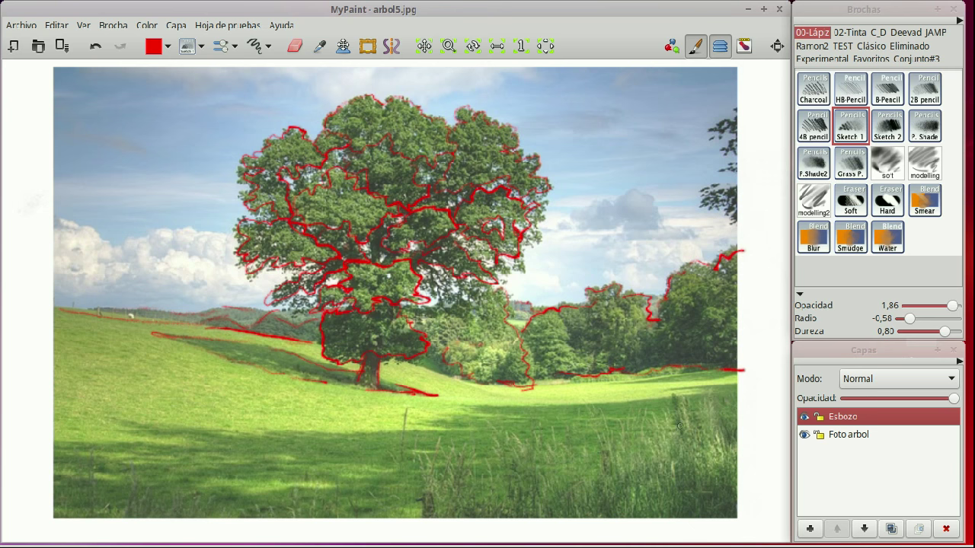
pyautogui.click(804, 435)
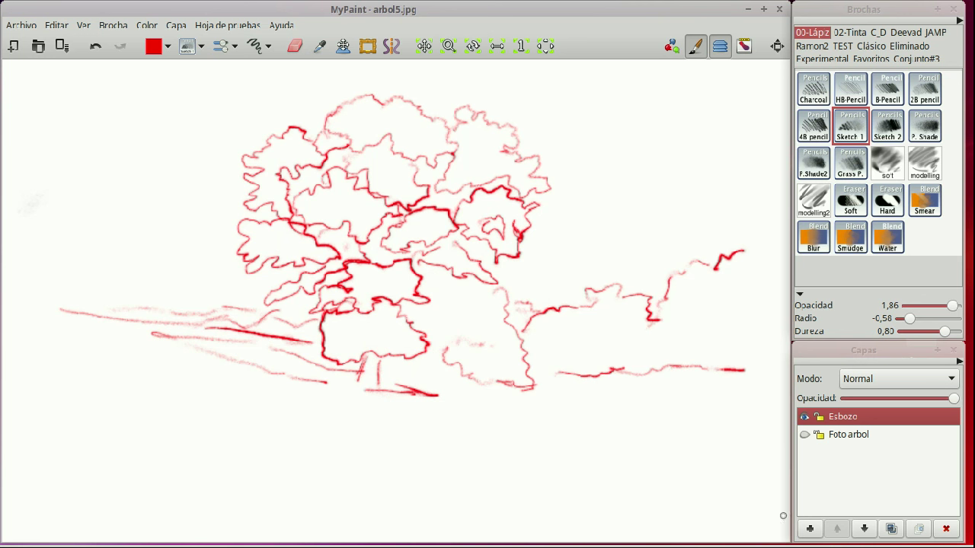
# Add a new layer above Esbozo and name it "Dibujo arbol".
pyautogui.click(808, 528)
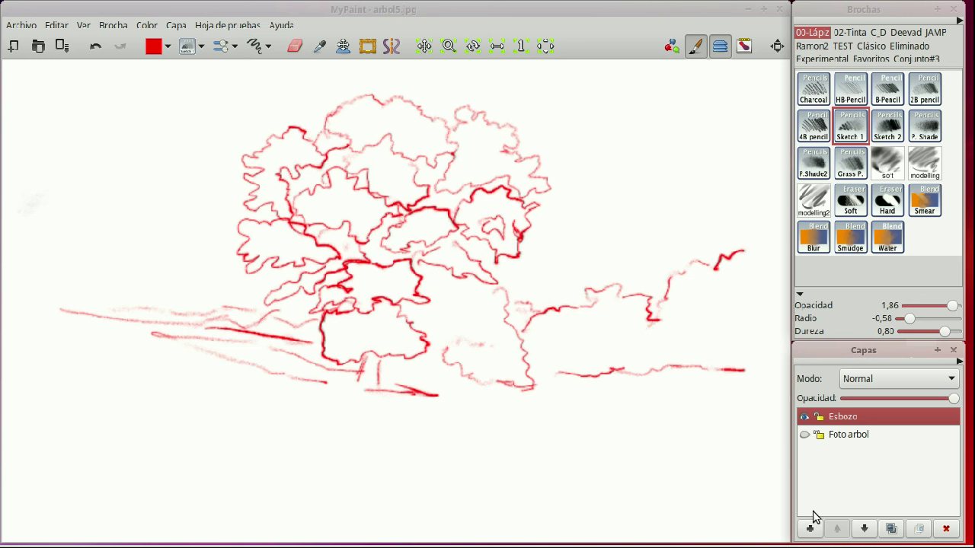
pyautogui.click(811, 528)
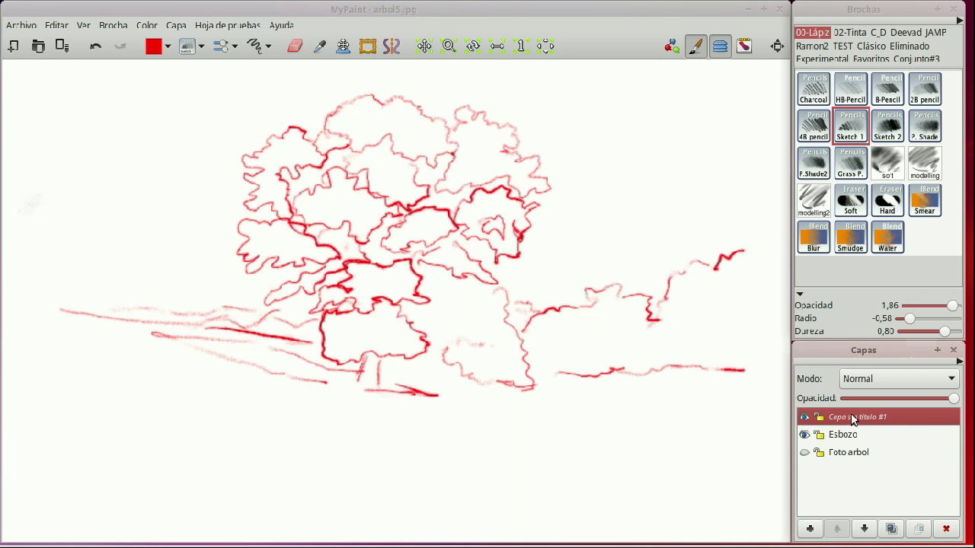
pyautogui.doubleClick(849, 418)
pyautogui.write('D')
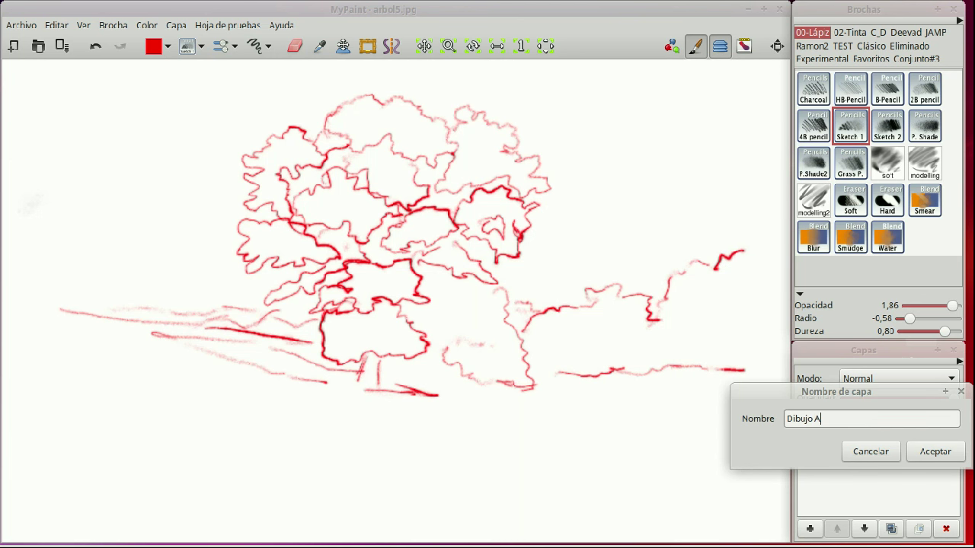
pyautogui.write('ibujo arbol')
pyautogui.click(945, 455)
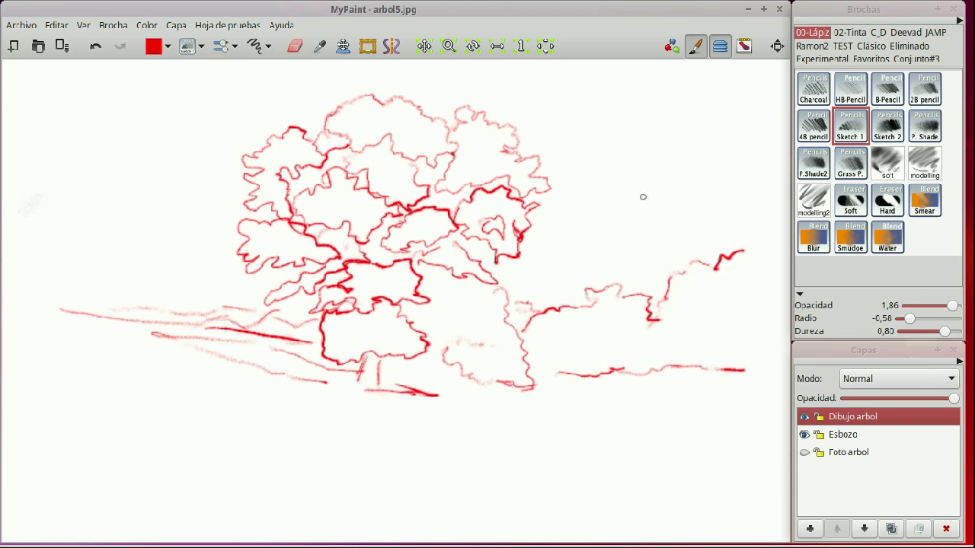
# Set the brush colour to black and keep Dibujo arbol as the active layer.
pyautogui.click(166, 49)
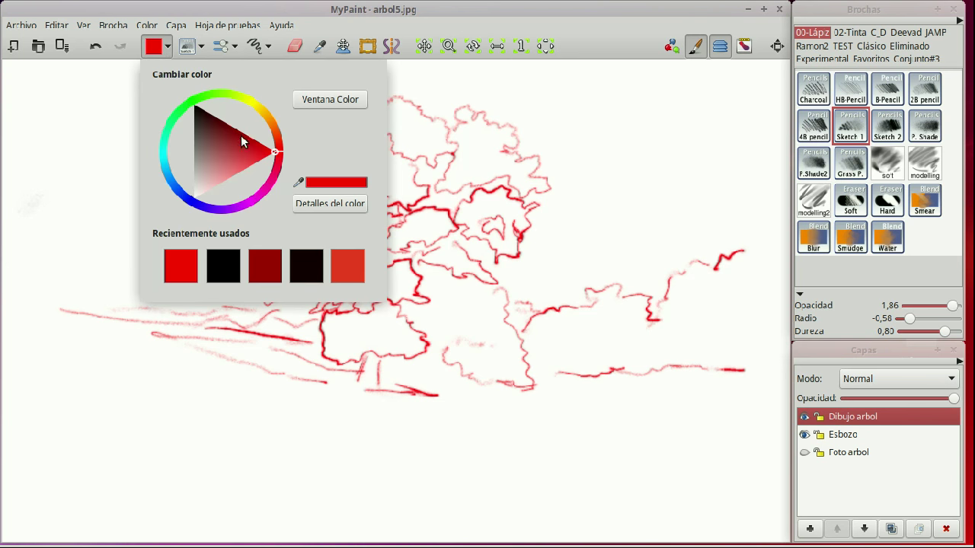
pyautogui.click(199, 106)
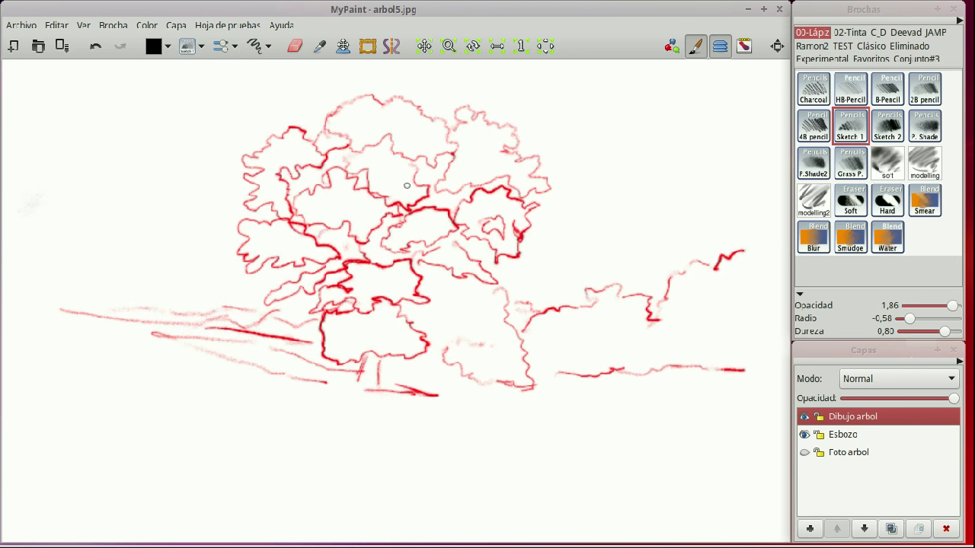
pyautogui.click(856, 416)
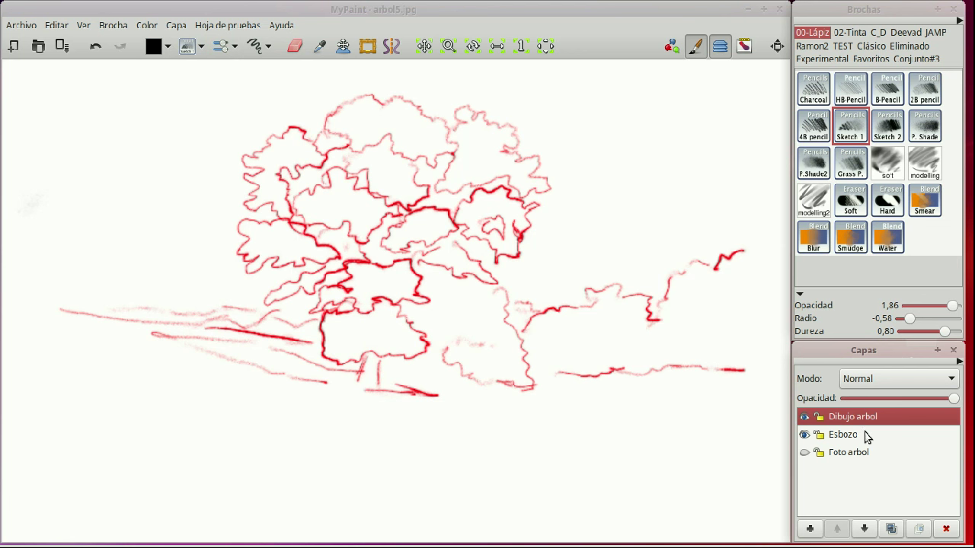
# Lower the opacity of the Esbozo layer to fade the red sketch, and make Dibujo arbol the active layer again.
pyautogui.doubleClick(873, 417)
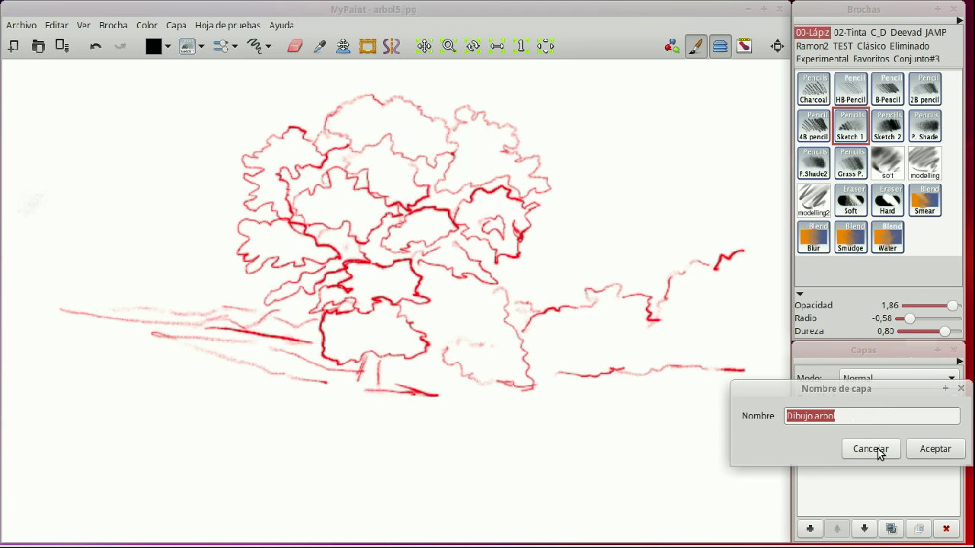
pyautogui.click(929, 457)
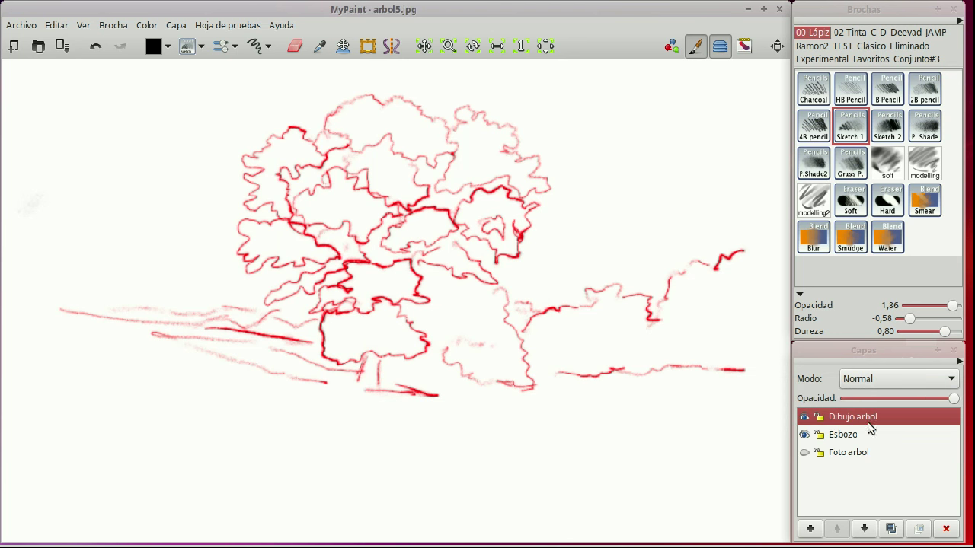
pyautogui.click(877, 435)
pyautogui.moveTo(940, 398)
pyautogui.mouseDown()
pyautogui.moveTo(952, 398)
pyautogui.moveTo(872, 400)
pyautogui.mouseUp()
pyautogui.click(874, 419)
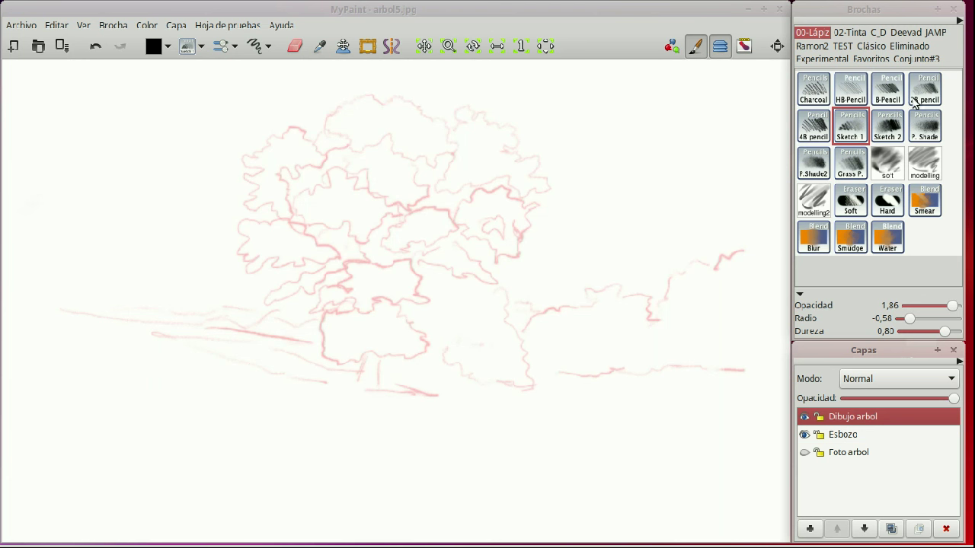
# Choose the HB-Pencil brush and reduce its radius to 0,09, trying it on the blank area beside the tree and undoing the strokes.
pyautogui.click(863, 99)
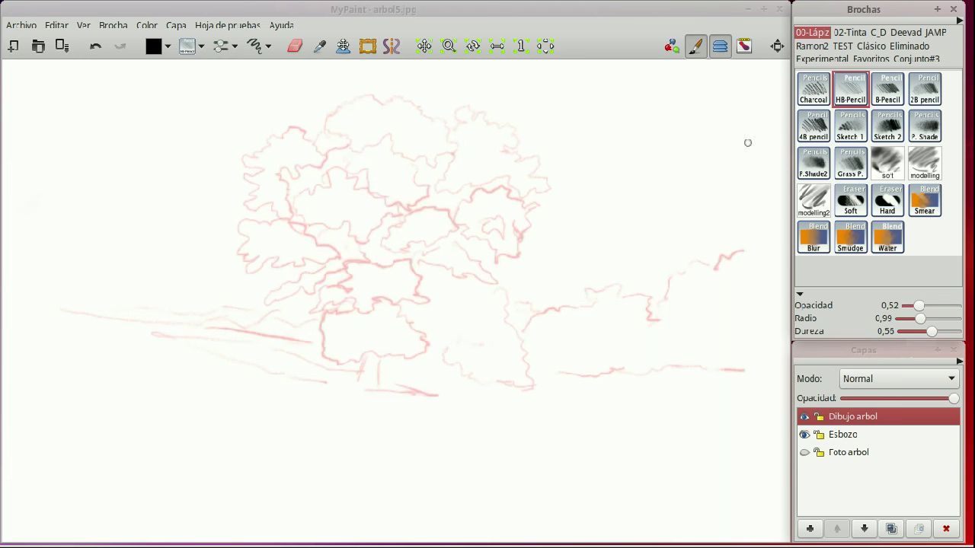
pyautogui.moveTo(697, 129); pyautogui.dragTo(675, 172)
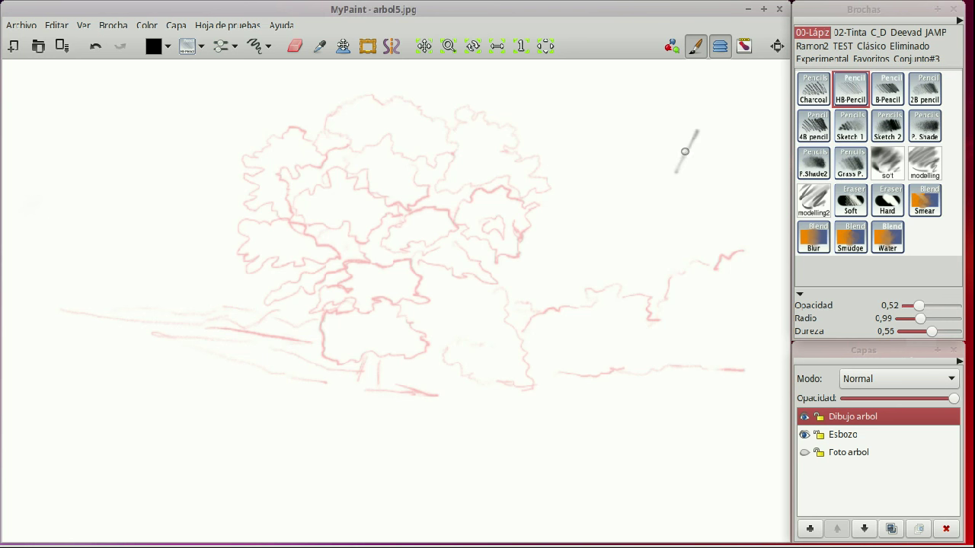
pyautogui.press('d')
pyautogui.press('d')
pyautogui.press('d')
pyautogui.moveTo(703, 141); pyautogui.dragTo(693, 194)
pyautogui.hotkey('ctrl', 'z')
pyautogui.hotkey('ctrl', 'z')
pyautogui.hotkey('ctrl', 'z')
pyautogui.hotkey('ctrl', 'z')
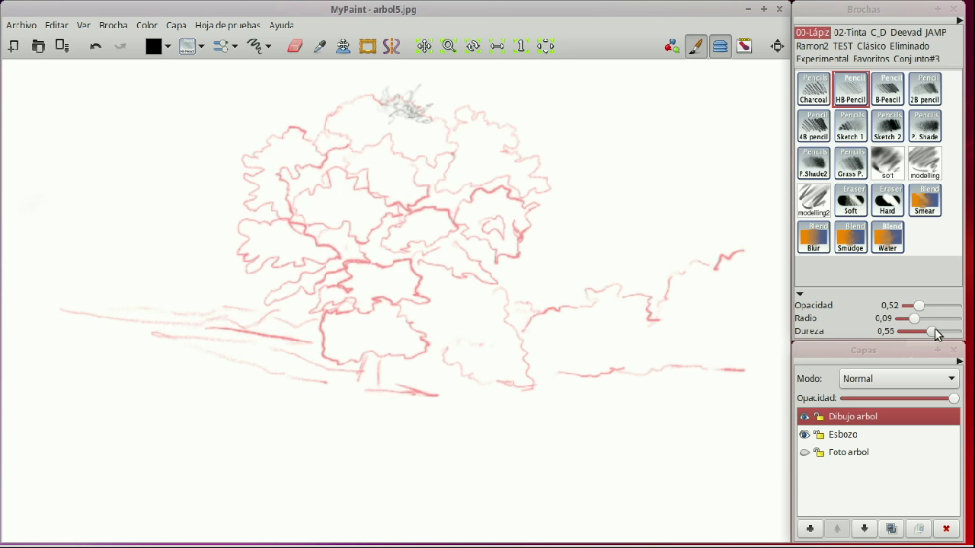
# Set the brush opacity to 1,26 and scribble leaf texture along the upper edge of the crown's topmost foliage clump.
pyautogui.moveTo(926, 301); pyautogui.dragTo(937, 305)
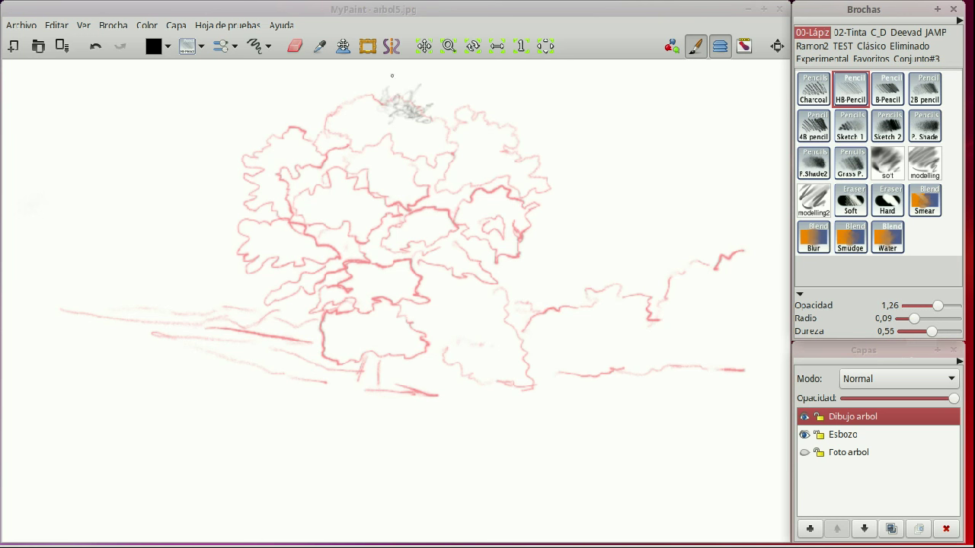
pyautogui.moveTo(412, 110)
pyautogui.mouseDown()
pyautogui.moveTo(410, 98)
pyautogui.moveTo(445, 122)
pyautogui.mouseUp()
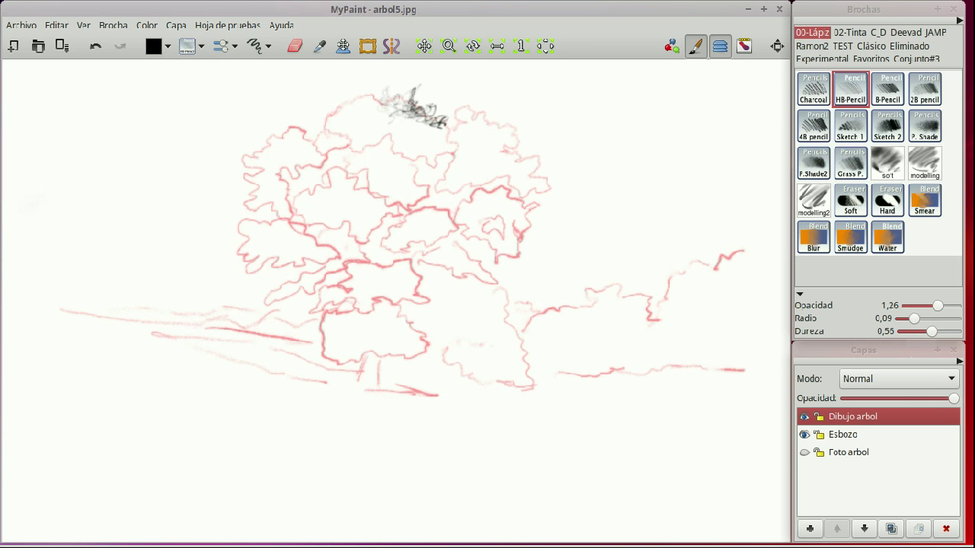
pyautogui.moveTo(387, 97)
pyautogui.mouseDown()
pyautogui.moveTo(385, 106)
pyautogui.moveTo(417, 114)
pyautogui.mouseUp()
# Set the brush opacity to 0,94 and fill the topmost foliage clump with leafy scribbles on both sides and downward.
pyautogui.moveTo(937, 306); pyautogui.dragTo(928, 305)
pyautogui.click(412, 123)
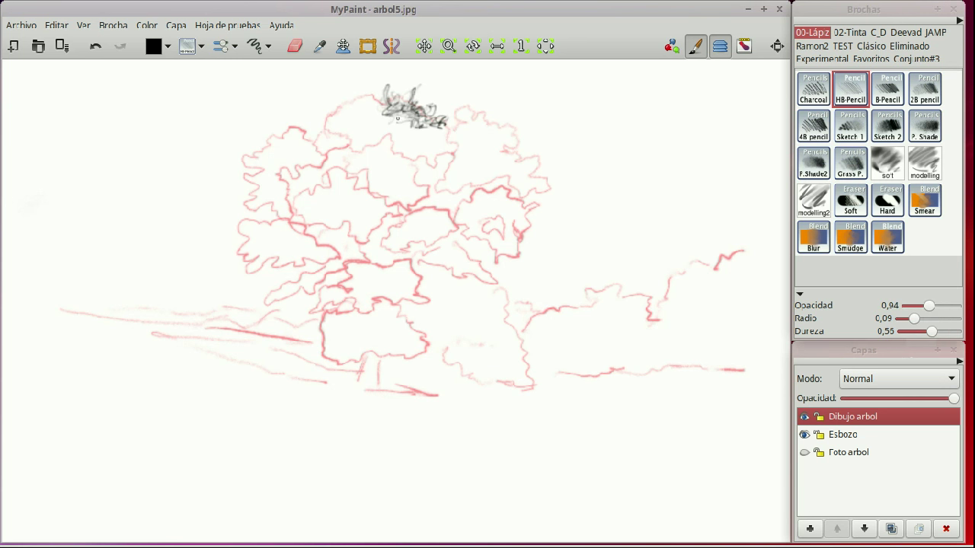
pyautogui.moveTo(427, 116)
pyautogui.mouseDown()
pyautogui.moveTo(441, 108)
pyautogui.moveTo(454, 130)
pyautogui.moveTo(440, 139)
pyautogui.mouseUp()
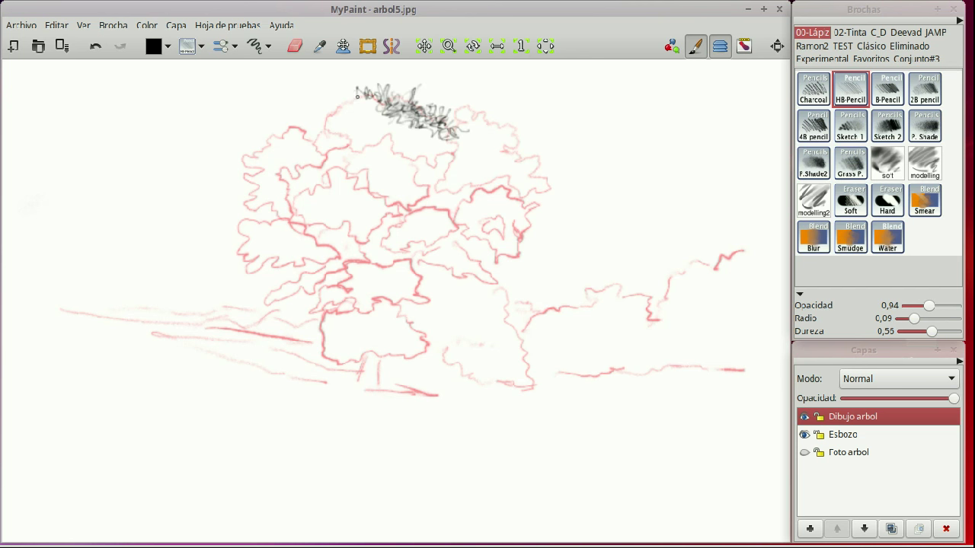
pyautogui.moveTo(360, 96)
pyautogui.mouseDown()
pyautogui.moveTo(342, 119)
pyautogui.moveTo(330, 109)
pyautogui.moveTo(345, 110)
pyautogui.moveTo(344, 94)
pyautogui.moveTo(372, 104)
pyautogui.moveTo(331, 127)
pyautogui.moveTo(341, 123)
pyautogui.moveTo(327, 101)
pyautogui.moveTo(325, 119)
pyautogui.moveTo(350, 117)
pyautogui.moveTo(344, 130)
pyautogui.moveTo(379, 112)
pyautogui.moveTo(370, 122)
pyautogui.moveTo(412, 125)
pyautogui.moveTo(404, 116)
pyautogui.moveTo(383, 122)
pyautogui.moveTo(421, 138)
pyautogui.moveTo(447, 133)
pyautogui.moveTo(434, 146)
pyautogui.moveTo(451, 149)
pyautogui.moveTo(424, 147)
pyautogui.moveTo(404, 130)
pyautogui.moveTo(402, 139)
pyautogui.moveTo(361, 129)
pyautogui.mouseUp()
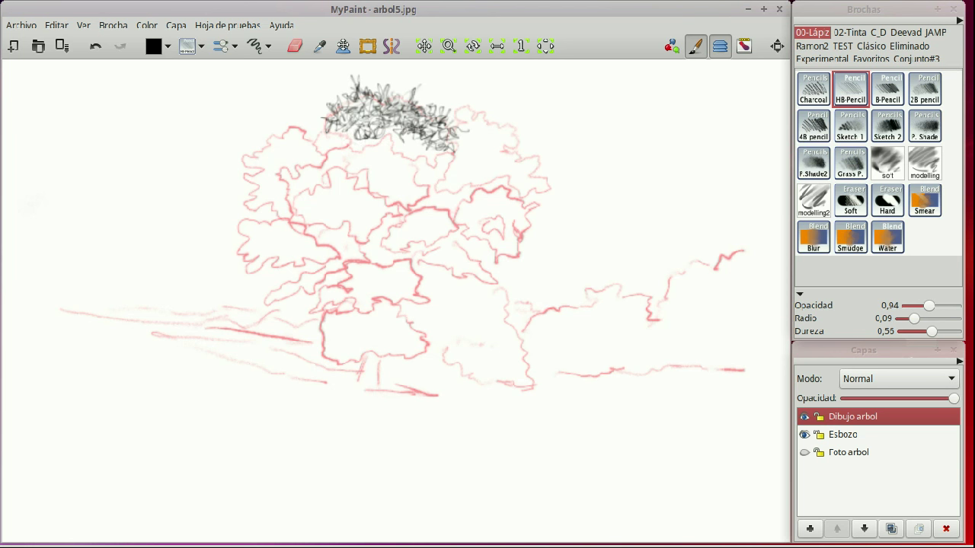
pyautogui.moveTo(411, 130); pyautogui.dragTo(434, 155)
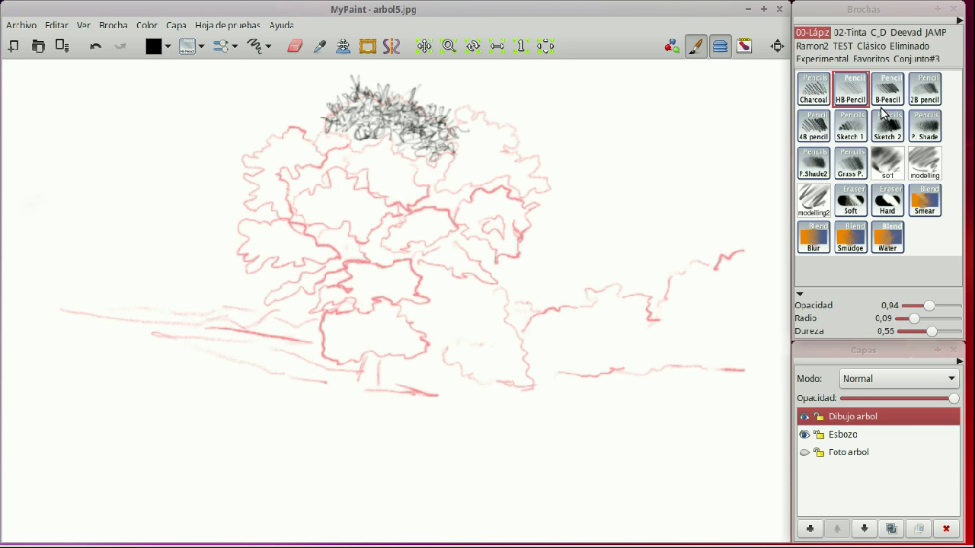
# Try the 4B pencil brush with test strokes beside the tree, lowering its opacity to 0,29 between them.
pyautogui.click(818, 129)
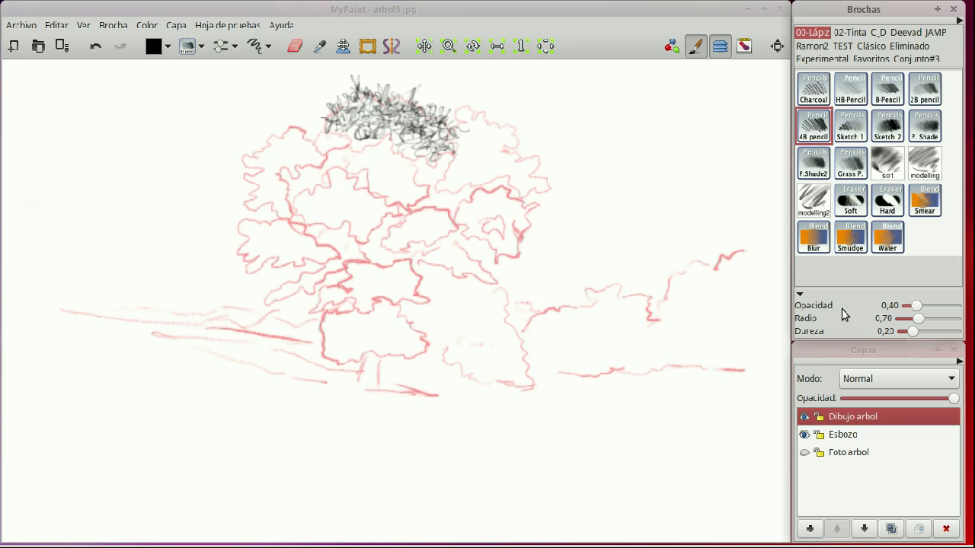
pyautogui.moveTo(690, 175); pyautogui.dragTo(718, 145)
pyautogui.moveTo(916, 306)
pyautogui.mouseDown()
pyautogui.moveTo(891, 305)
pyautogui.moveTo(916, 307)
pyautogui.mouseUp()
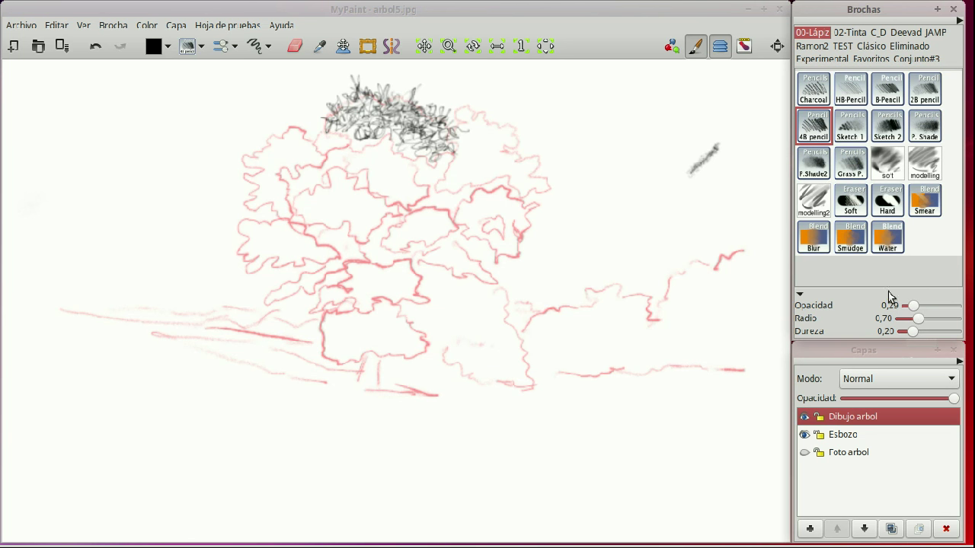
pyautogui.moveTo(695, 209)
pyautogui.mouseDown()
pyautogui.moveTo(716, 190)
pyautogui.moveTo(696, 210)
pyautogui.mouseUp()
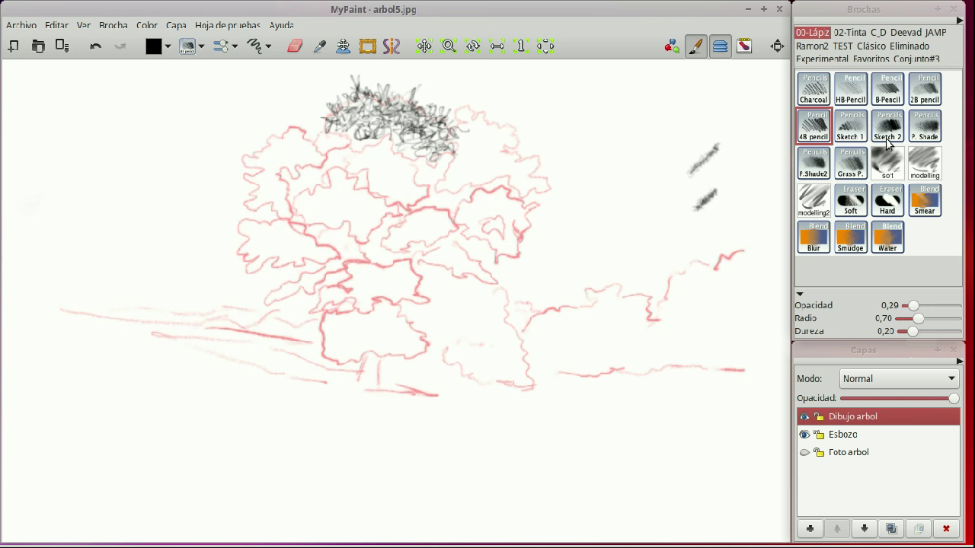
pyautogui.moveTo(913, 305); pyautogui.dragTo(906, 305)
# Choose the HB-Pencil brush and set its hardness to 1,00 and opacity to 2,00, testing each with a stroke beside the tree.
pyautogui.click(853, 85)
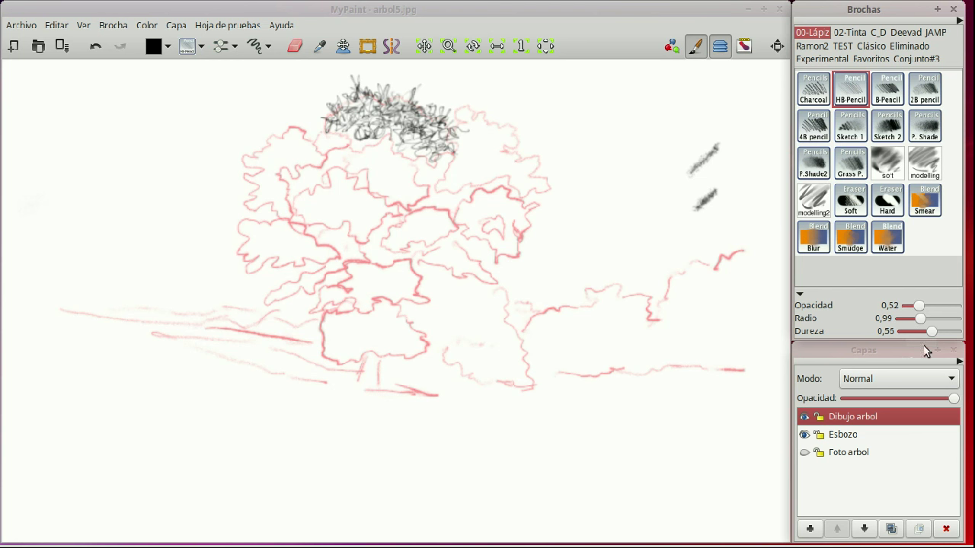
pyautogui.moveTo(931, 332); pyautogui.dragTo(962, 332)
pyautogui.moveTo(701, 178); pyautogui.dragTo(670, 208)
pyautogui.moveTo(919, 304); pyautogui.dragTo(962, 306)
pyautogui.moveTo(716, 147)
pyautogui.mouseDown()
pyautogui.moveTo(673, 173)
pyautogui.moveTo(660, 192)
pyautogui.mouseUp()
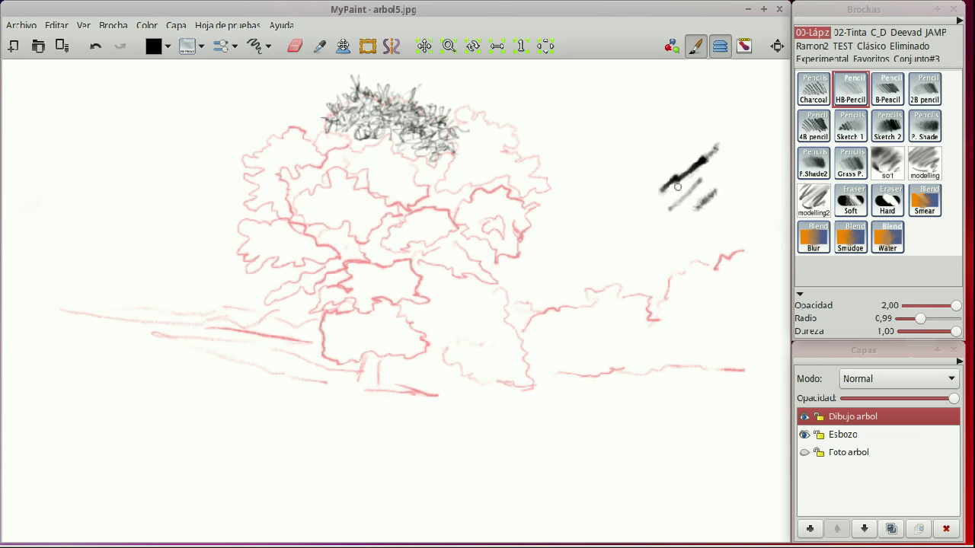
# Reduce the HB-Pencil's radius to -0,48, comparing line thicknesses with test strokes beside the tree.
pyautogui.moveTo(920, 318); pyautogui.dragTo(909, 318)
pyautogui.moveTo(723, 186); pyautogui.dragTo(747, 161)
pyautogui.click(909, 320)
pyautogui.moveTo(912, 325); pyautogui.dragTo(900, 326)
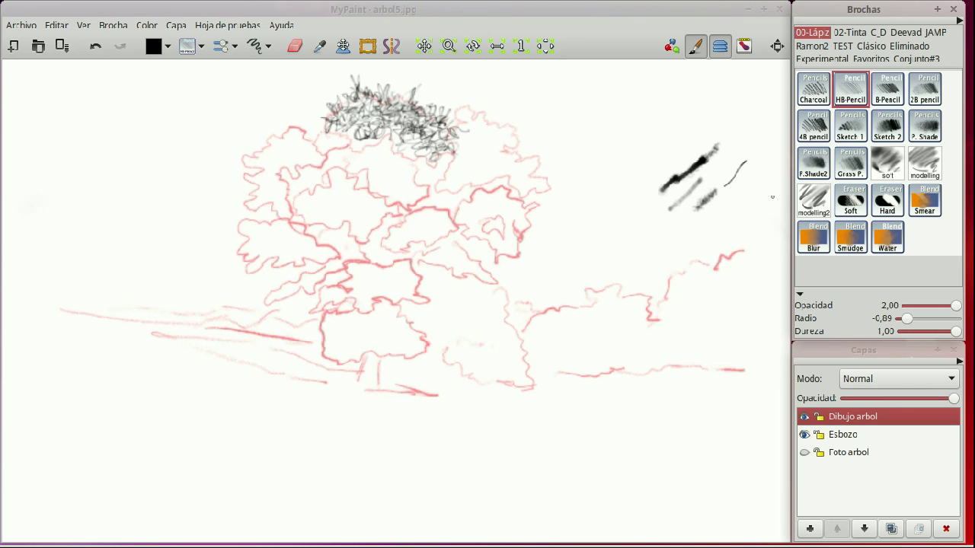
pyautogui.moveTo(731, 200); pyautogui.dragTo(750, 180)
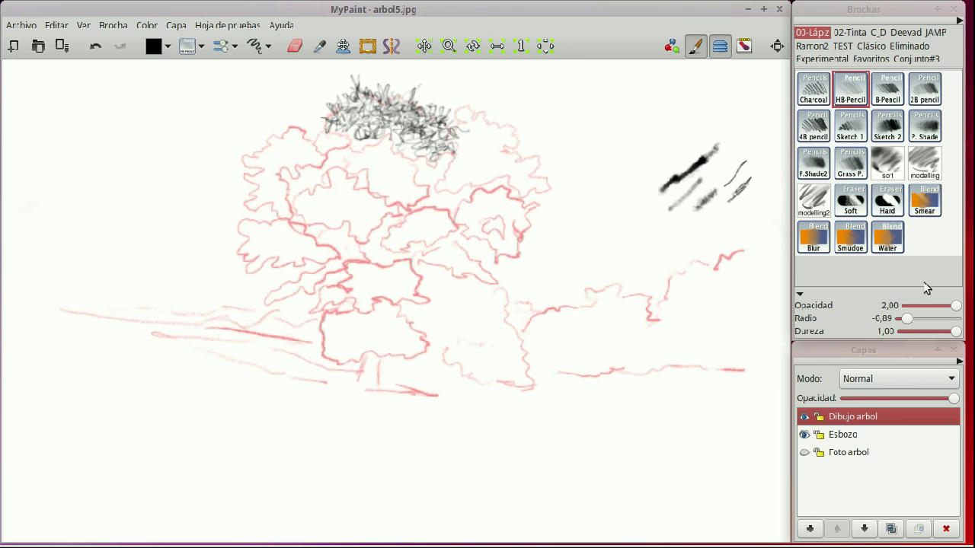
pyautogui.click(911, 320)
pyautogui.moveTo(912, 322); pyautogui.dragTo(909, 323)
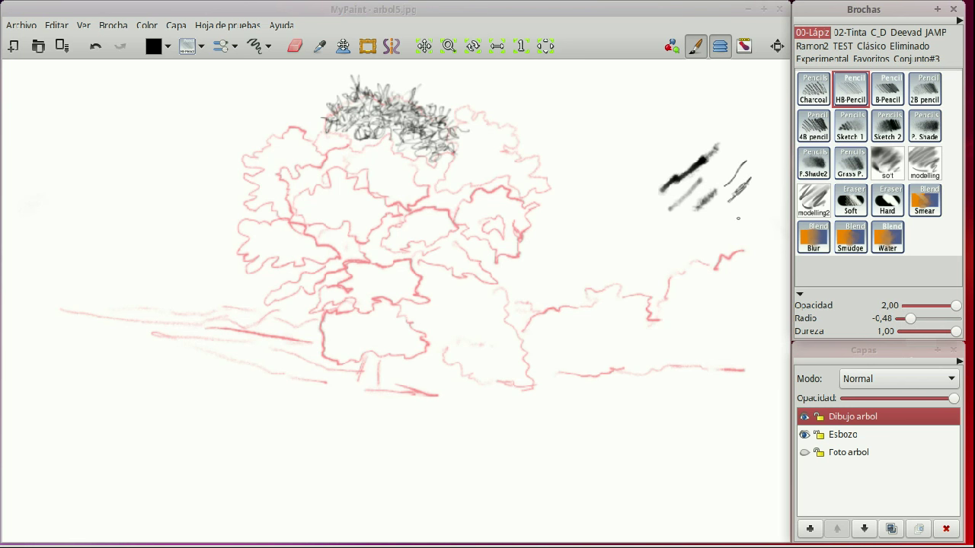
pyautogui.moveTo(721, 226); pyautogui.dragTo(742, 214)
# Undo all the pencil test strokes beside the tree.
pyautogui.hotkey('ctrl', 'z')
pyautogui.hotkey('ctrl', 'z')
pyautogui.hotkey('ctrl', 'z')
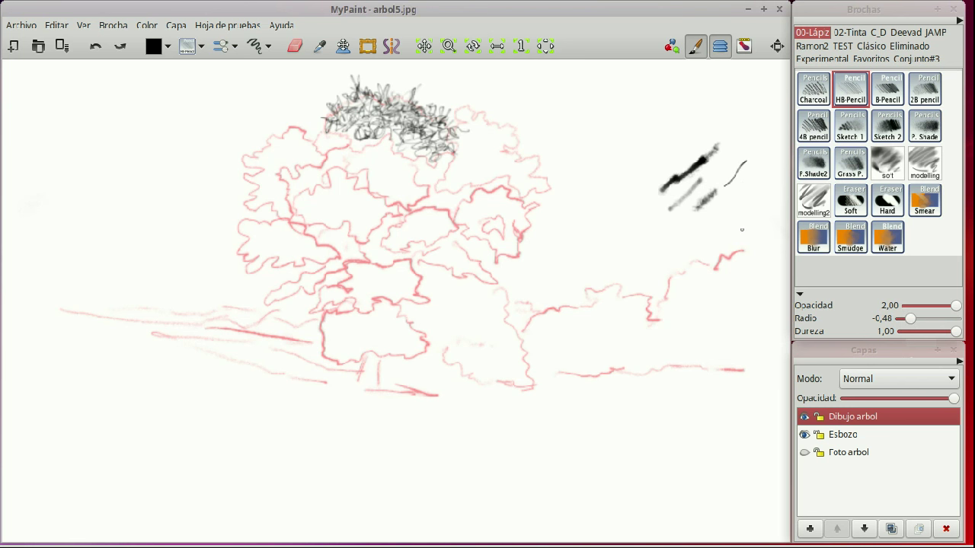
pyautogui.hotkey('ctrl', 'z')
pyautogui.hotkey('ctrl', 'z')
pyautogui.hotkey('ctrl', 'z')
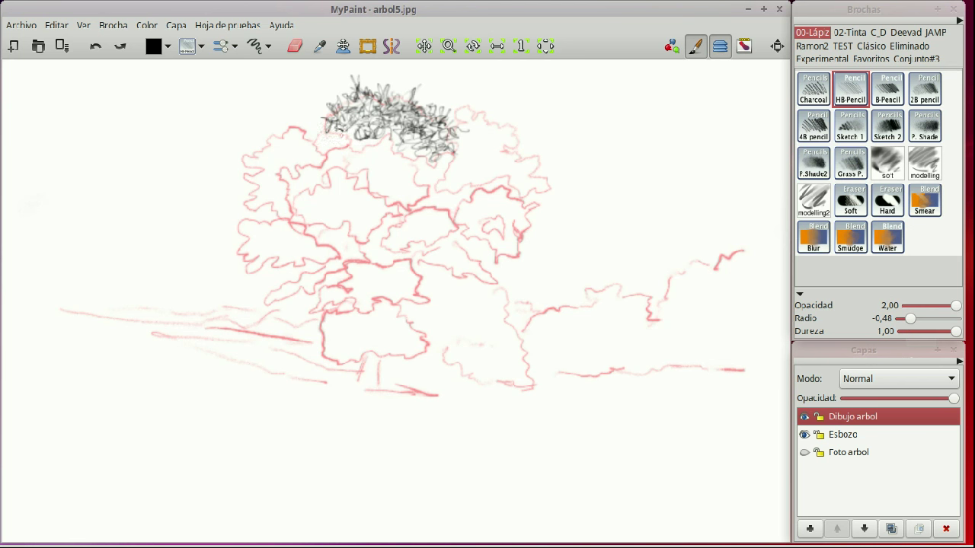
# Darken the shaded parts of the topmost foliage clump with dense curly scribbles from its left end to its right end.
pyautogui.moveTo(340, 131); pyautogui.dragTo(328, 127)
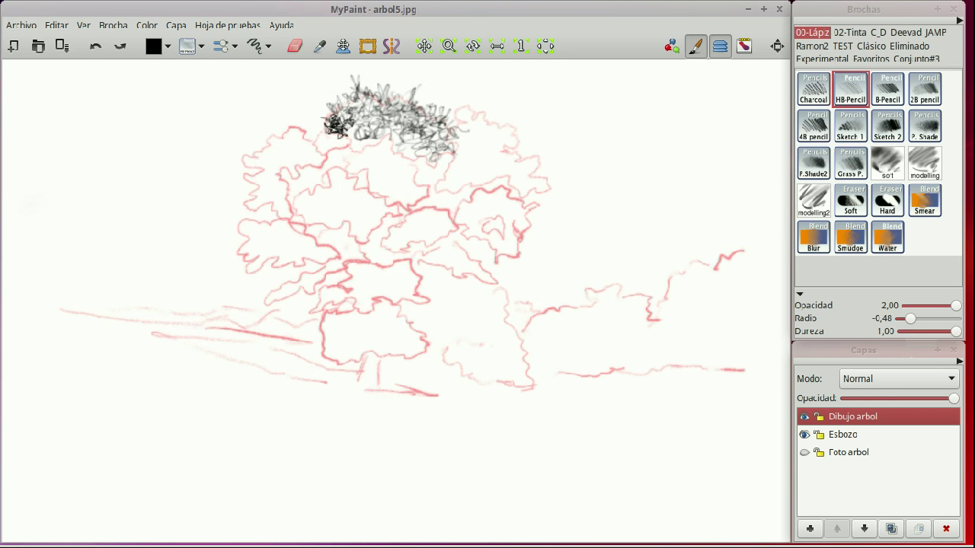
pyautogui.moveTo(372, 120)
pyautogui.mouseDown()
pyautogui.moveTo(359, 131)
pyautogui.moveTo(369, 148)
pyautogui.moveTo(381, 134)
pyautogui.moveTo(364, 106)
pyautogui.moveTo(358, 116)
pyautogui.moveTo(404, 113)
pyautogui.moveTo(393, 115)
pyautogui.moveTo(430, 149)
pyautogui.moveTo(402, 136)
pyautogui.moveTo(449, 154)
pyautogui.moveTo(449, 131)
pyautogui.moveTo(460, 132)
pyautogui.moveTo(435, 119)
pyautogui.moveTo(434, 133)
pyautogui.mouseUp()
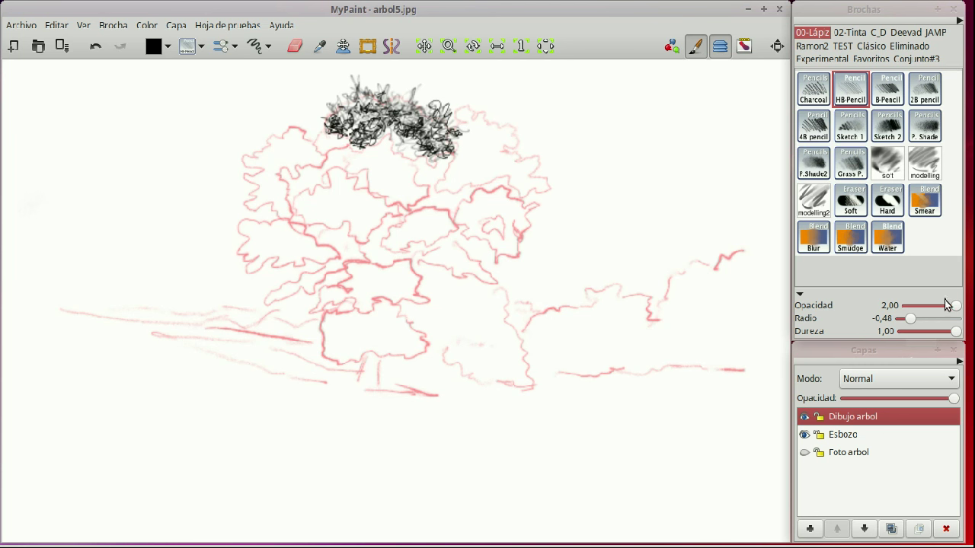
# Scribble leaves over the upper-left foliage clump at brush opacity 1,09, and darken it at opacity 1,89.
pyautogui.moveTo(956, 305); pyautogui.dragTo(938, 306)
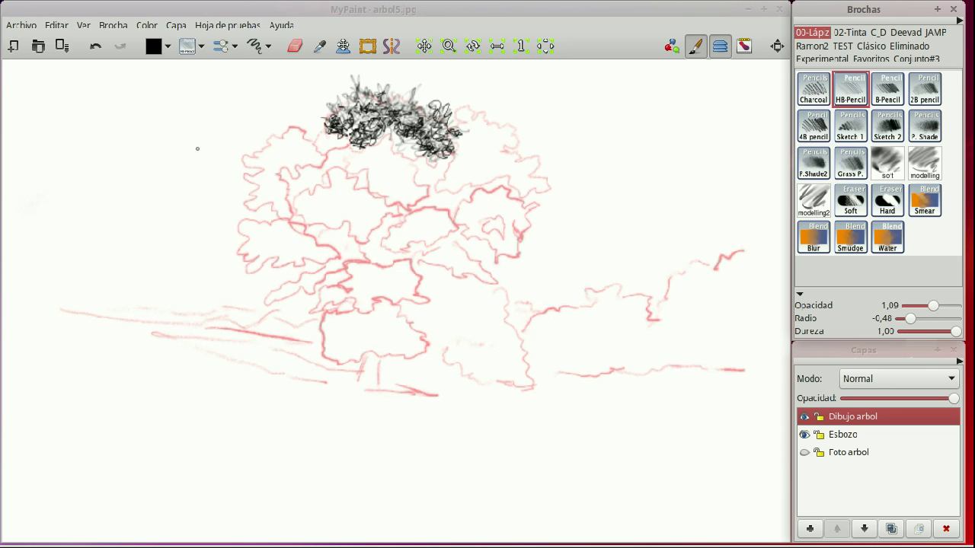
pyautogui.moveTo(295, 137)
pyautogui.mouseDown()
pyautogui.moveTo(303, 123)
pyautogui.moveTo(313, 149)
pyautogui.mouseUp()
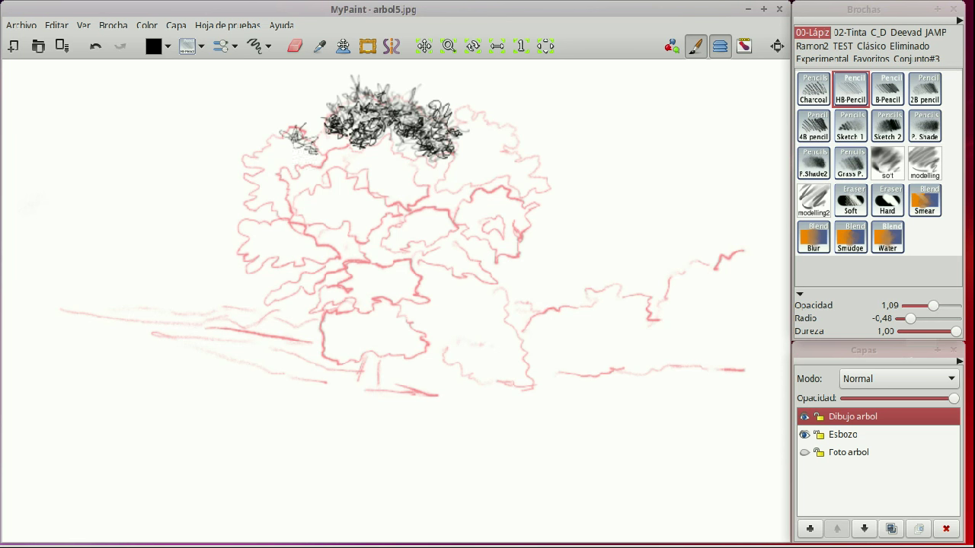
pyautogui.moveTo(298, 153)
pyautogui.mouseDown()
pyautogui.moveTo(274, 134)
pyautogui.moveTo(266, 146)
pyautogui.moveTo(284, 151)
pyautogui.moveTo(263, 158)
pyautogui.moveTo(244, 145)
pyautogui.moveTo(264, 168)
pyautogui.mouseUp()
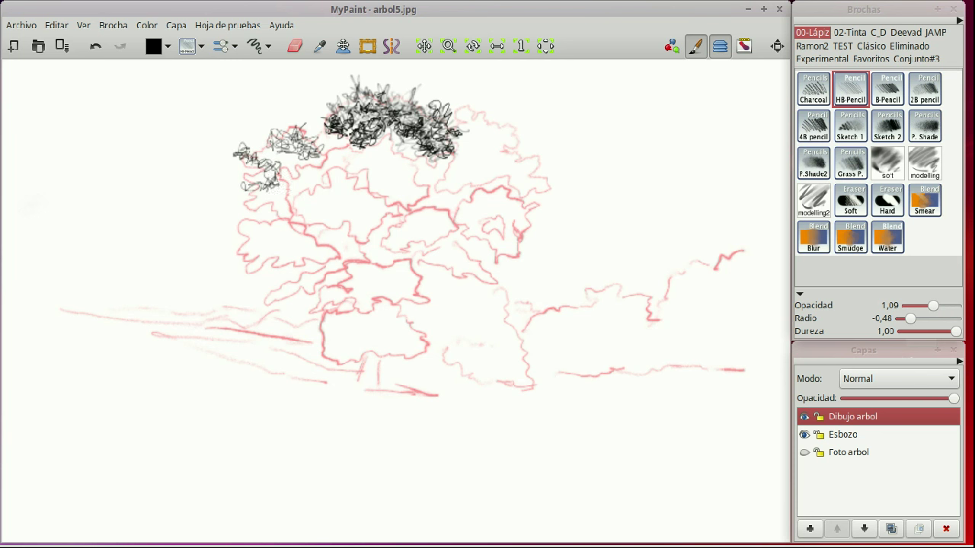
pyautogui.moveTo(936, 312); pyautogui.dragTo(955, 307)
pyautogui.click(231, 144)
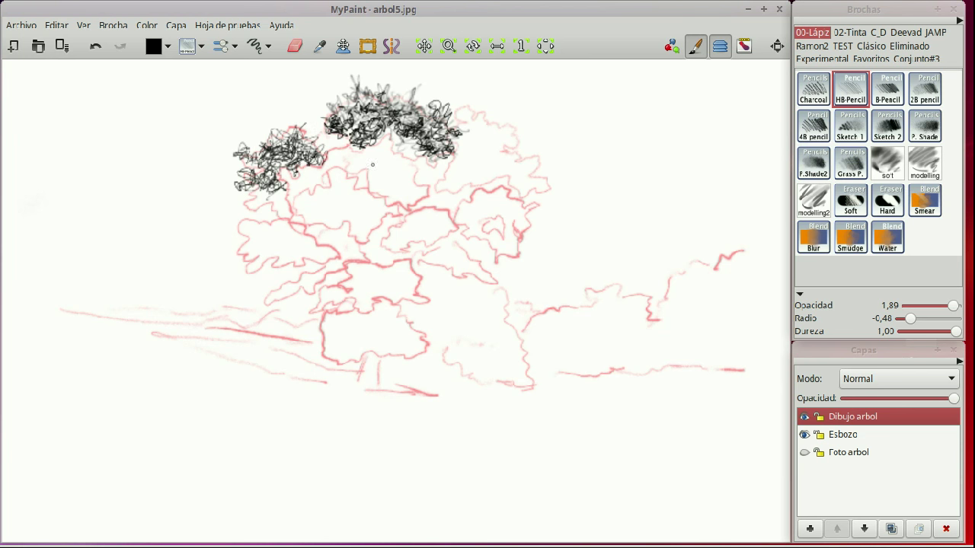
# Hide and show the Esbozo layer repeatedly to examine the black foliage without the red sketch, leaving the sketch visible.
pyautogui.click(804, 435)
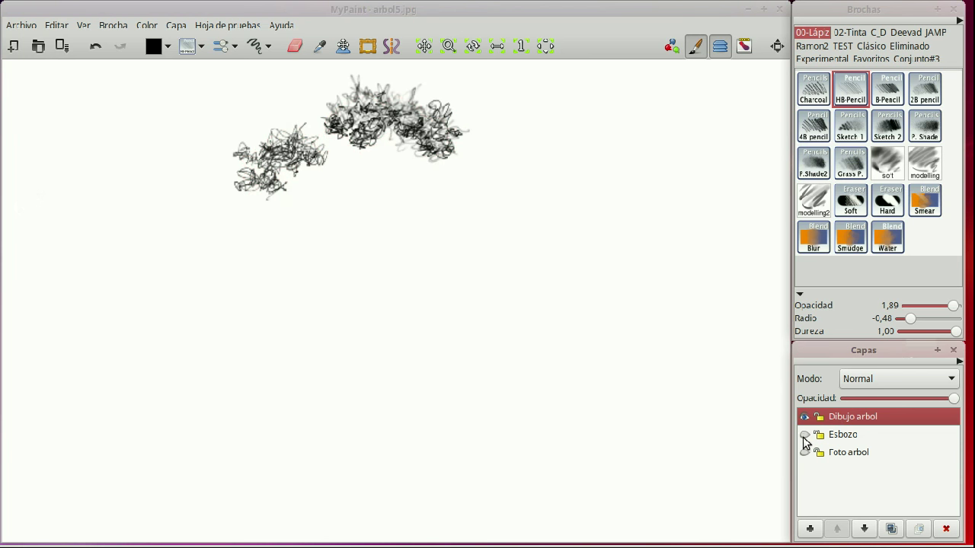
pyautogui.click(804, 435)
pyautogui.click(804, 434)
pyautogui.click(804, 435)
pyautogui.click(804, 435)
pyautogui.click(804, 436)
pyautogui.click(804, 435)
pyautogui.click(804, 435)
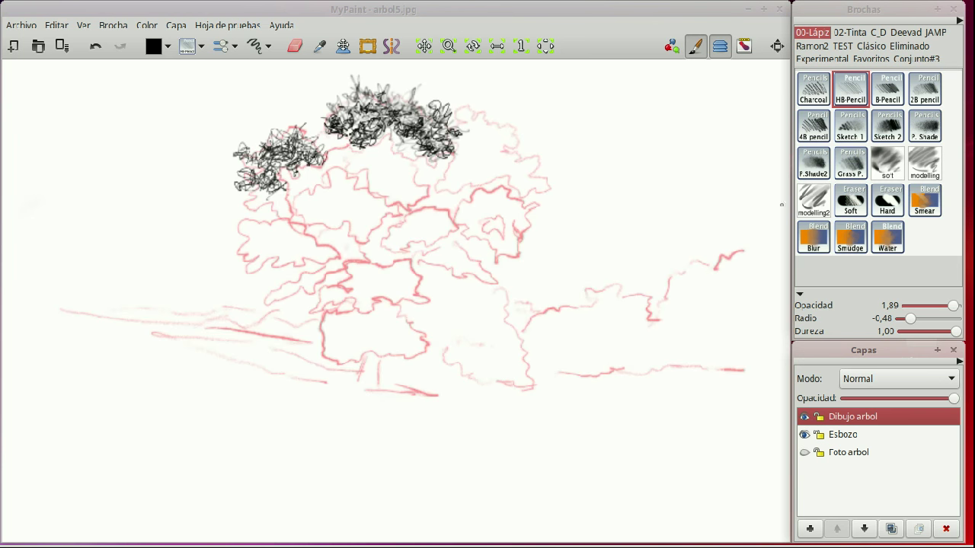
# Choose the P.Shade2 brush and make shading samples beside the tree, reducing the radius to -0,40.
pyautogui.click(911, 143)
pyautogui.click(821, 164)
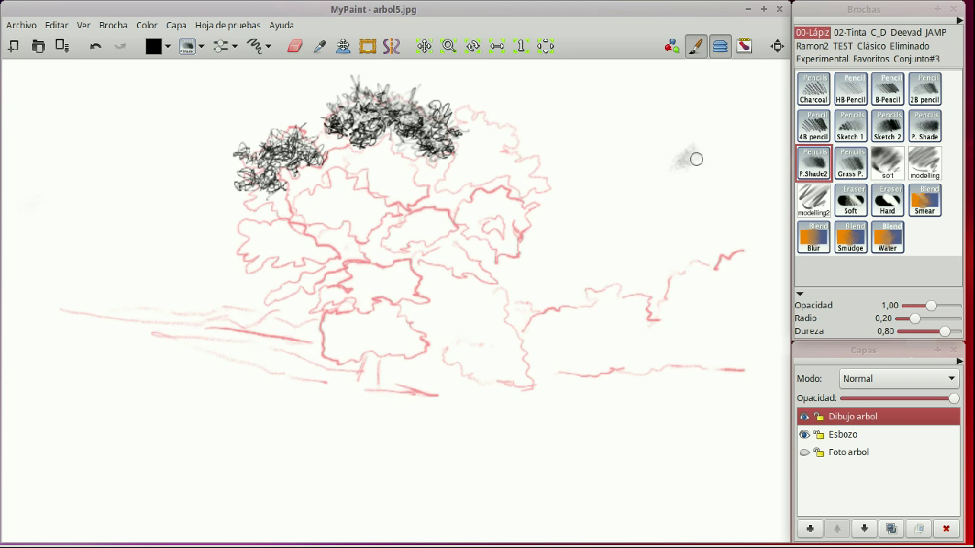
pyautogui.press('d')
pyautogui.moveTo(692, 189)
pyautogui.mouseDown()
pyautogui.moveTo(715, 186)
pyautogui.moveTo(698, 215)
pyautogui.mouseUp()
pyautogui.moveTo(654, 182)
pyautogui.mouseDown()
pyautogui.moveTo(665, 215)
pyautogui.moveTo(674, 187)
pyautogui.mouseUp()
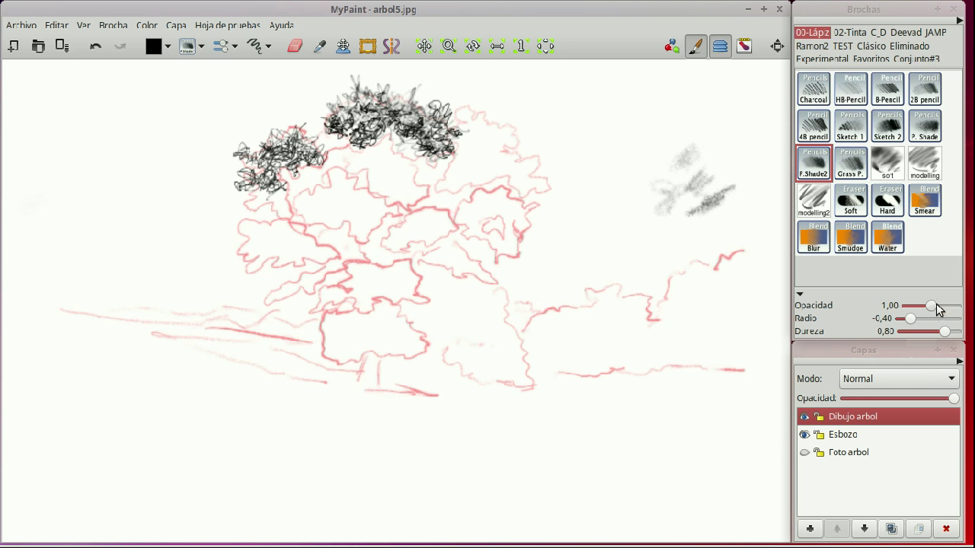
# Make more P.Shade2 shading samples beside the tree with larger radii, ending with the radius at 0,23.
pyautogui.moveTo(915, 319); pyautogui.dragTo(922, 318)
pyautogui.moveTo(691, 159)
pyautogui.mouseDown()
pyautogui.moveTo(648, 155)
pyautogui.moveTo(635, 189)
pyautogui.moveTo(635, 181)
pyautogui.mouseUp()
pyautogui.moveTo(920, 319); pyautogui.dragTo(914, 319)
pyautogui.moveTo(627, 230)
pyautogui.mouseDown()
pyautogui.moveTo(625, 222)
pyautogui.moveTo(635, 233)
pyautogui.moveTo(605, 232)
pyautogui.moveTo(632, 238)
pyautogui.mouseUp()
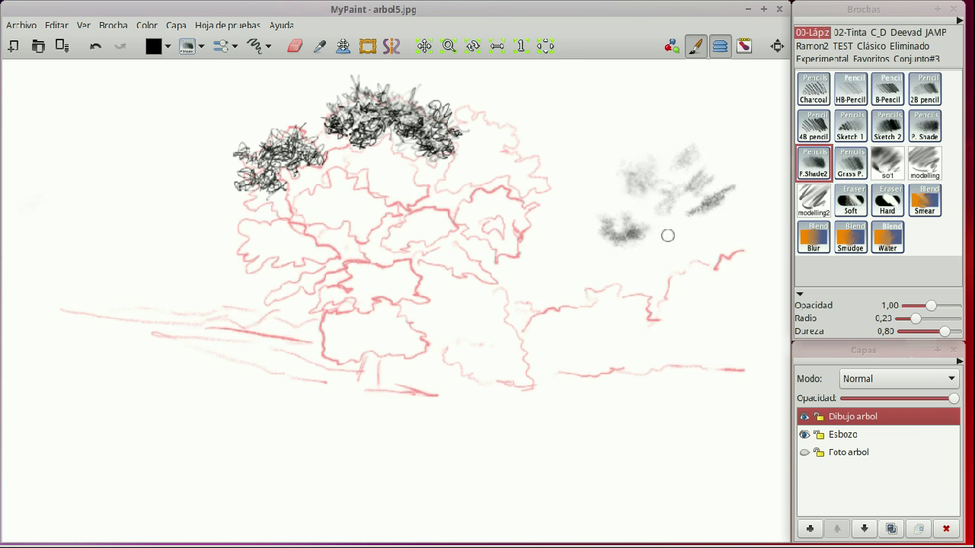
# Choose the P. Shade brush and make shading samples beside and on the tree's right side, setting the opacity to 0,17.
pyautogui.click(927, 133)
pyautogui.moveTo(661, 102)
pyautogui.mouseDown()
pyautogui.moveTo(669, 122)
pyautogui.moveTo(649, 115)
pyautogui.moveTo(696, 130)
pyautogui.moveTo(678, 130)
pyautogui.mouseUp()
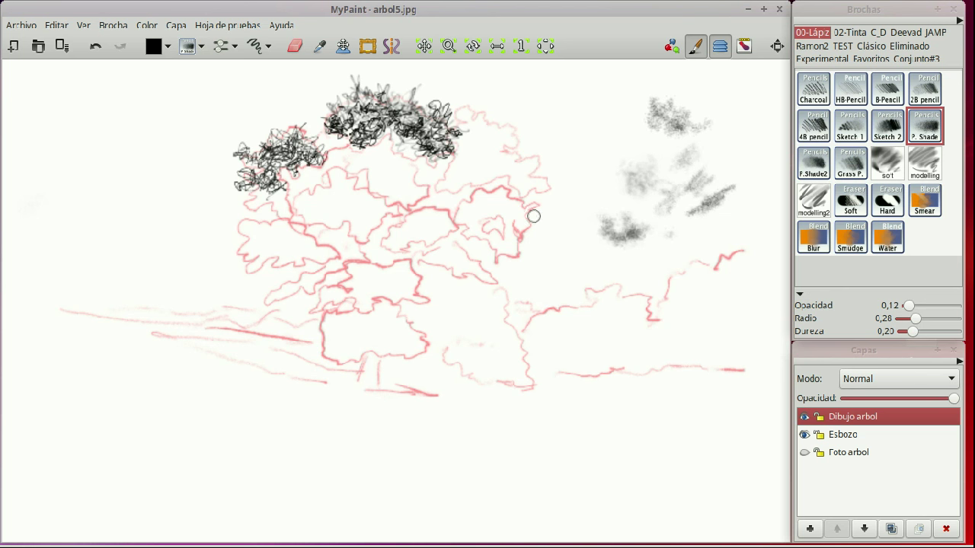
pyautogui.moveTo(528, 211)
pyautogui.mouseDown()
pyautogui.moveTo(545, 211)
pyautogui.moveTo(506, 198)
pyautogui.mouseUp()
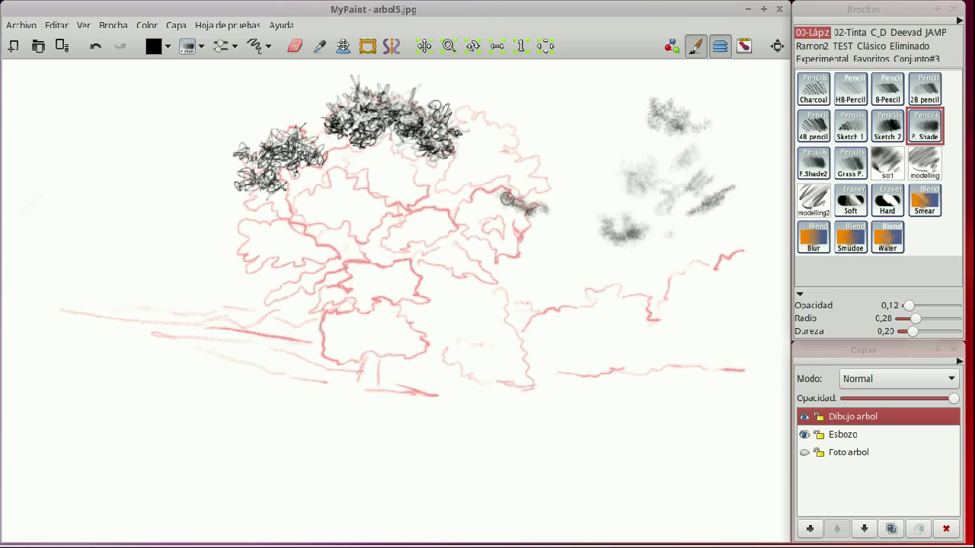
pyautogui.click(913, 305)
pyautogui.moveTo(916, 304); pyautogui.dragTo(906, 307)
pyautogui.moveTo(590, 199); pyautogui.dragTo(573, 195)
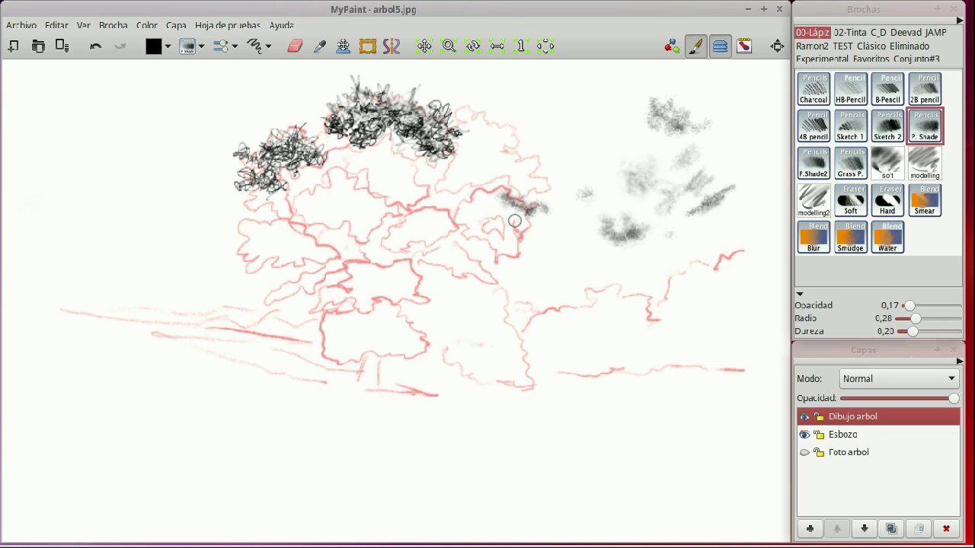
# Undo all the P. Shade and P.Shade2 samples on and beside the tree.
pyautogui.hotkey('ctrl', 'z')
pyautogui.hotkey('ctrl', 'z')
pyautogui.hotkey('ctrl', 'z')
pyautogui.hotkey('ctrl', 'z')
pyautogui.hotkey('ctrl', 'z')
pyautogui.hotkey('ctrl', 'z')
pyautogui.hotkey('ctrl', 'z')
pyautogui.hotkey('ctrl', 'z')
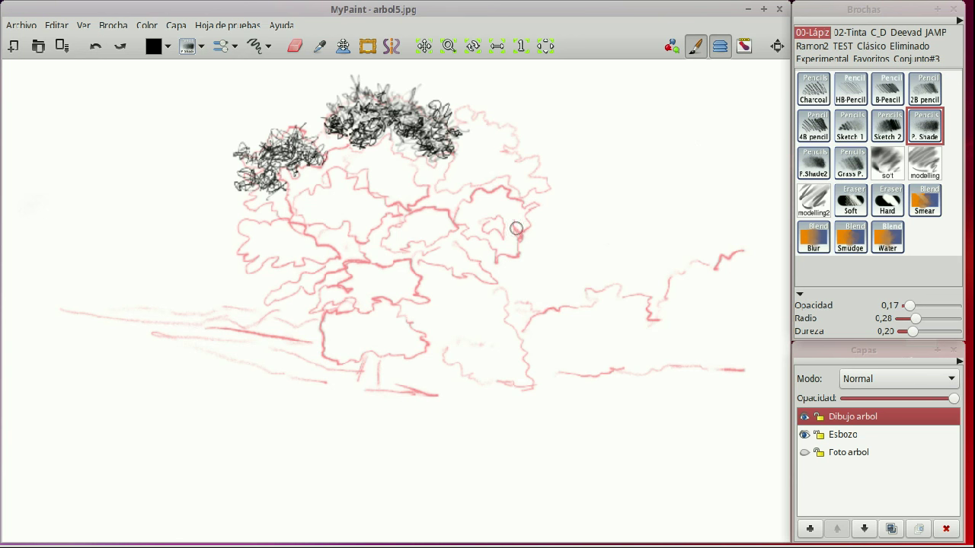
# Shade the two clumps on the tree's right side with P. Shade, bringing the opacity to 0,05 and the radius to 0,58.
pyautogui.moveTo(497, 207)
pyautogui.mouseDown()
pyautogui.moveTo(482, 200)
pyautogui.moveTo(465, 201)
pyautogui.moveTo(532, 210)
pyautogui.moveTo(533, 197)
pyautogui.moveTo(520, 229)
pyautogui.moveTo(518, 212)
pyautogui.moveTo(518, 234)
pyautogui.moveTo(499, 215)
pyautogui.moveTo(531, 251)
pyautogui.moveTo(508, 234)
pyautogui.moveTo(505, 210)
pyautogui.moveTo(470, 222)
pyautogui.moveTo(478, 187)
pyautogui.moveTo(524, 206)
pyautogui.moveTo(511, 222)
pyautogui.moveTo(530, 237)
pyautogui.moveTo(520, 223)
pyautogui.moveTo(538, 214)
pyautogui.moveTo(520, 252)
pyautogui.moveTo(496, 246)
pyautogui.moveTo(506, 256)
pyautogui.moveTo(478, 221)
pyautogui.moveTo(445, 260)
pyautogui.moveTo(456, 250)
pyautogui.moveTo(466, 262)
pyautogui.moveTo(463, 249)
pyautogui.moveTo(515, 285)
pyautogui.moveTo(489, 287)
pyautogui.moveTo(429, 255)
pyautogui.moveTo(457, 263)
pyautogui.mouseUp()
pyautogui.press('a')
pyautogui.press('f')
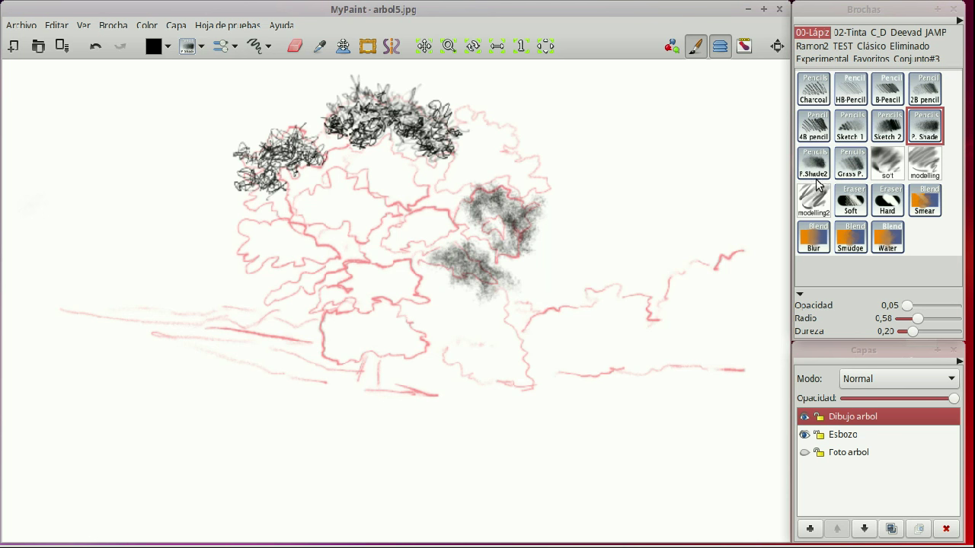
# Darken the two right-hand clumps and shade the lowest clump with P. Shade, setting the opacity to 1,71.
pyautogui.moveTo(906, 306); pyautogui.dragTo(952, 305)
pyautogui.moveTo(481, 218); pyautogui.dragTo(491, 217)
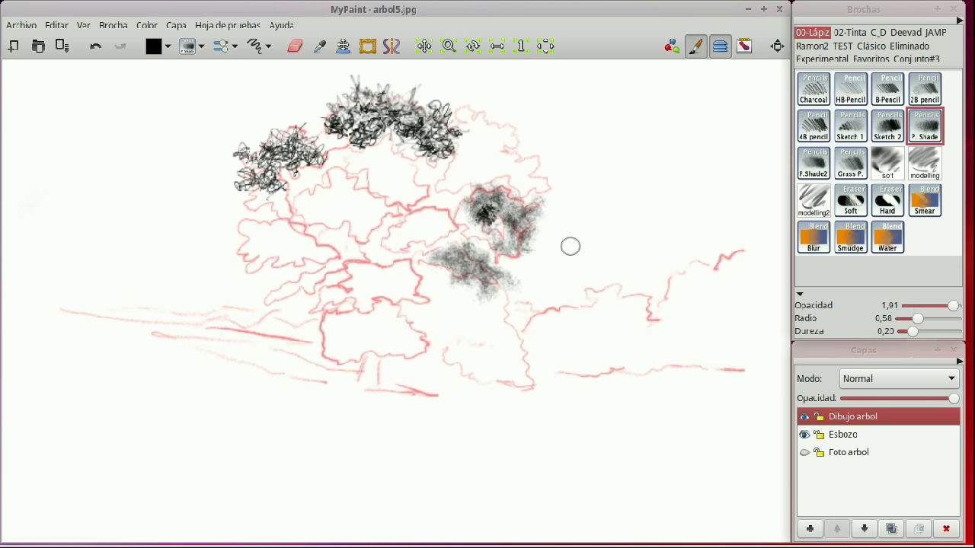
pyautogui.moveTo(952, 305); pyautogui.dragTo(948, 305)
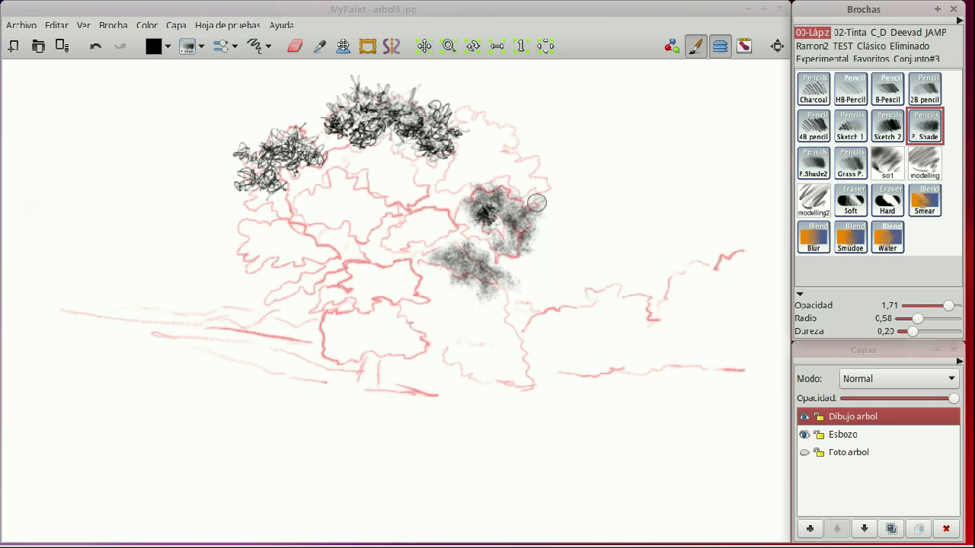
pyautogui.moveTo(506, 210)
pyautogui.mouseDown()
pyautogui.moveTo(514, 236)
pyautogui.moveTo(494, 228)
pyautogui.moveTo(504, 251)
pyautogui.moveTo(528, 254)
pyautogui.moveTo(489, 221)
pyautogui.moveTo(522, 244)
pyautogui.moveTo(539, 240)
pyautogui.moveTo(461, 202)
pyautogui.moveTo(460, 225)
pyautogui.moveTo(492, 235)
pyautogui.moveTo(460, 271)
pyautogui.moveTo(458, 243)
pyautogui.moveTo(457, 258)
pyautogui.moveTo(433, 248)
pyautogui.moveTo(420, 263)
pyautogui.moveTo(470, 288)
pyautogui.moveTo(447, 281)
pyautogui.moveTo(454, 298)
pyautogui.moveTo(490, 290)
pyautogui.moveTo(483, 303)
pyautogui.moveTo(468, 274)
pyautogui.mouseUp()
pyautogui.moveTo(381, 342)
pyautogui.mouseDown()
pyautogui.moveTo(345, 342)
pyautogui.moveTo(328, 354)
pyautogui.moveTo(331, 329)
pyautogui.moveTo(348, 342)
pyautogui.moveTo(378, 336)
pyautogui.moveTo(385, 349)
pyautogui.moveTo(381, 337)
pyautogui.moveTo(408, 354)
pyautogui.moveTo(369, 317)
pyautogui.moveTo(376, 327)
pyautogui.moveTo(345, 325)
pyautogui.mouseUp()
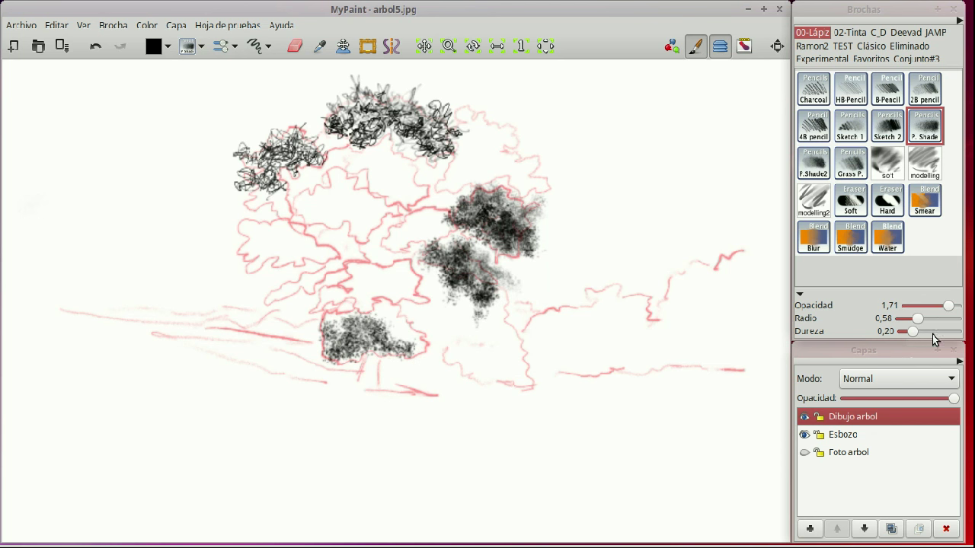
# Extend the lowest clump's shading softly to its right edge at opacity 0,29, and hide the Esbozo layer.
pyautogui.moveTo(947, 307); pyautogui.dragTo(913, 308)
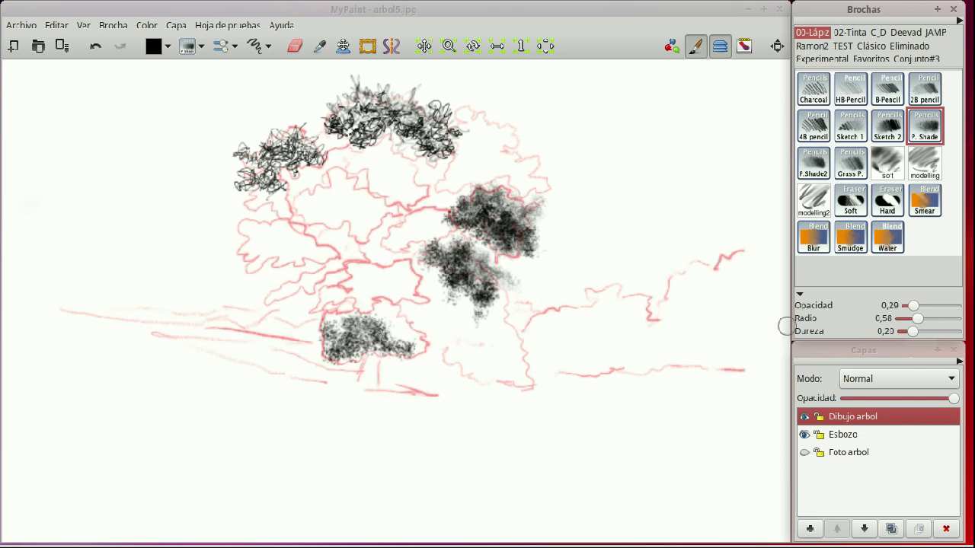
pyautogui.moveTo(339, 336)
pyautogui.mouseDown()
pyautogui.moveTo(378, 305)
pyautogui.moveTo(383, 325)
pyautogui.moveTo(383, 311)
pyautogui.moveTo(395, 307)
pyautogui.moveTo(420, 326)
pyautogui.moveTo(401, 342)
pyautogui.moveTo(399, 304)
pyautogui.moveTo(397, 338)
pyautogui.moveTo(421, 333)
pyautogui.moveTo(432, 349)
pyautogui.moveTo(408, 334)
pyautogui.moveTo(414, 359)
pyautogui.moveTo(422, 357)
pyautogui.moveTo(408, 363)
pyautogui.moveTo(376, 338)
pyautogui.mouseUp()
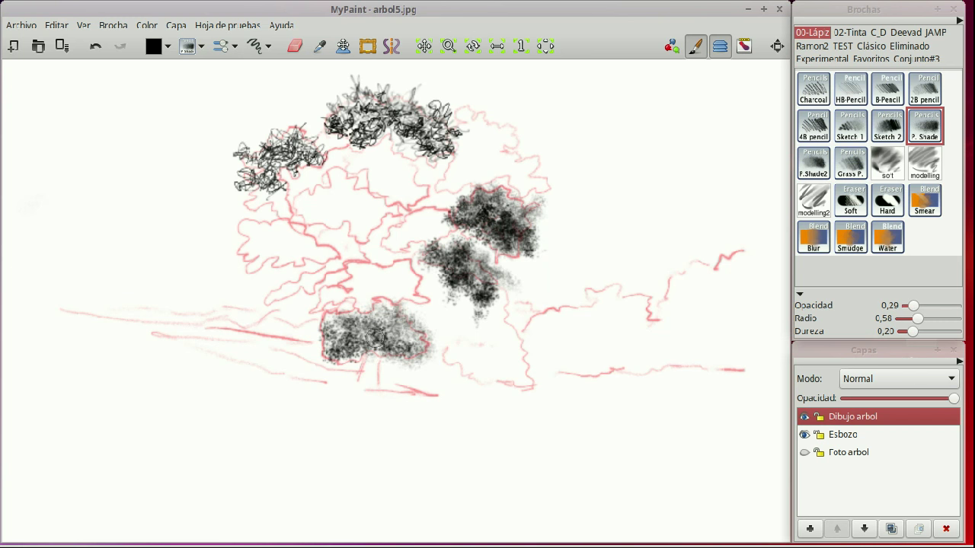
pyautogui.click(804, 434)
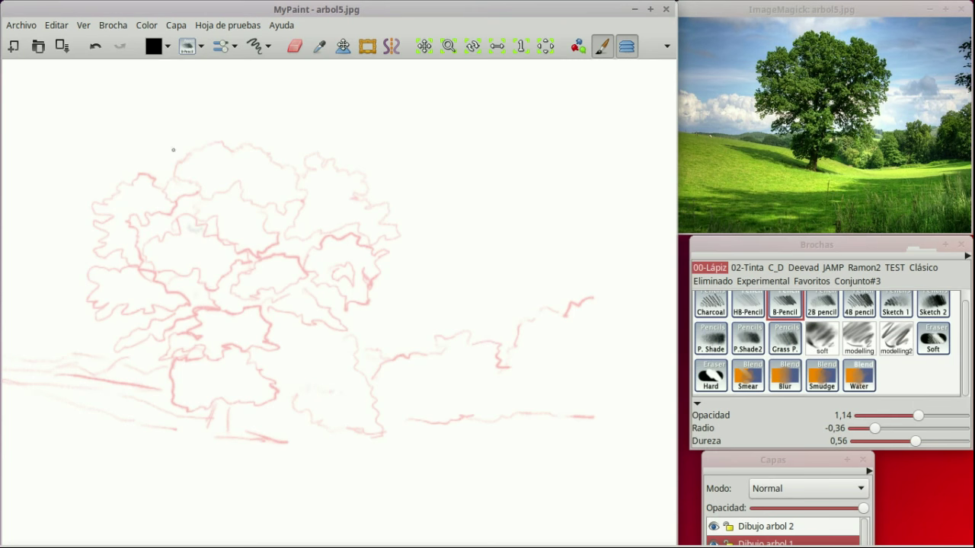
# Scribble light B-Pencil leaves over the whole tree on the Dibujo arbol 1 layer, at opacity 1,14.
pyautogui.moveTo(174, 163)
pyautogui.mouseDown()
pyautogui.moveTo(213, 149)
pyautogui.moveTo(275, 169)
pyautogui.moveTo(276, 192)
pyautogui.moveTo(304, 196)
pyautogui.moveTo(274, 153)
pyautogui.moveTo(218, 144)
pyautogui.moveTo(182, 171)
pyautogui.moveTo(247, 167)
pyautogui.mouseUp()
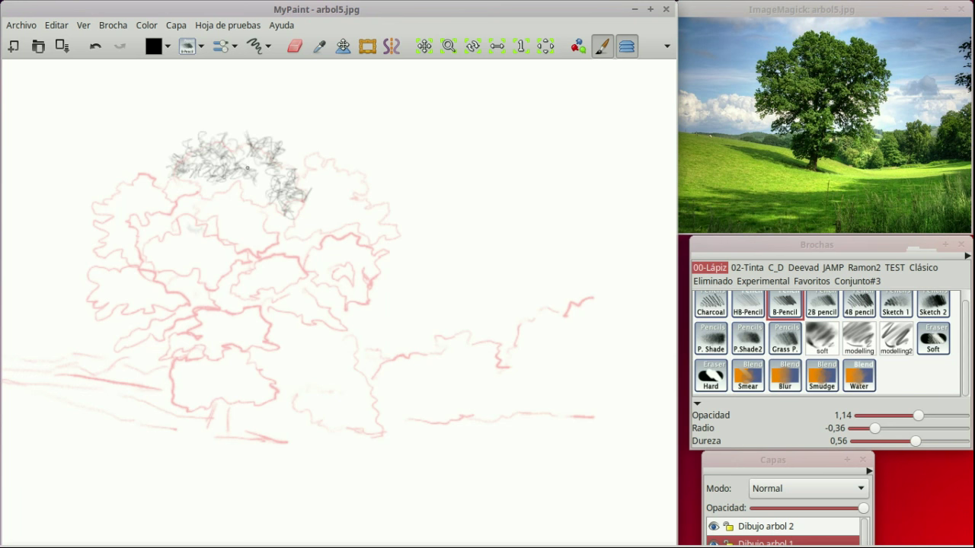
pyautogui.moveTo(166, 188)
pyautogui.mouseDown()
pyautogui.moveTo(138, 175)
pyautogui.moveTo(162, 213)
pyautogui.moveTo(161, 189)
pyautogui.moveTo(111, 196)
pyautogui.moveTo(120, 195)
pyautogui.moveTo(102, 236)
pyautogui.mouseUp()
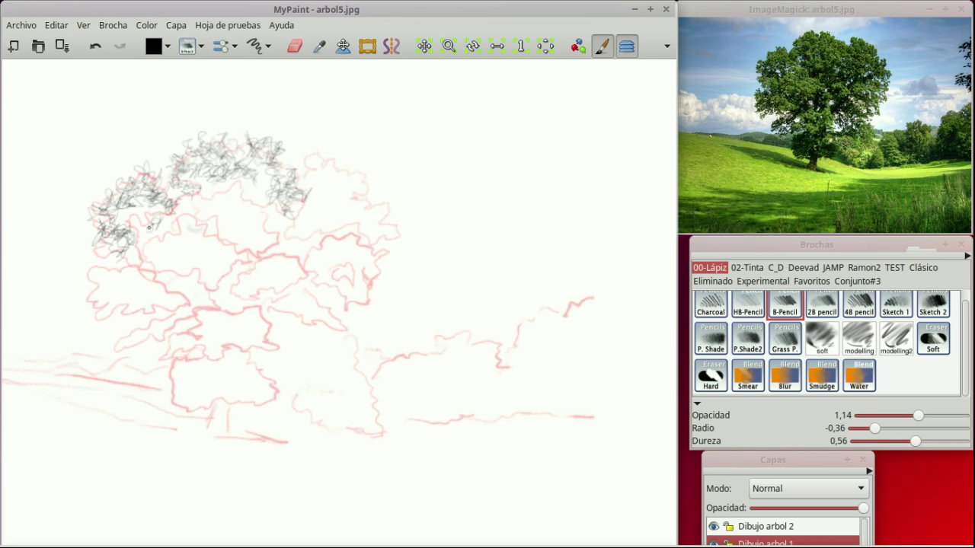
pyautogui.moveTo(149, 227); pyautogui.dragTo(232, 191)
pyautogui.moveTo(266, 219); pyautogui.dragTo(213, 198)
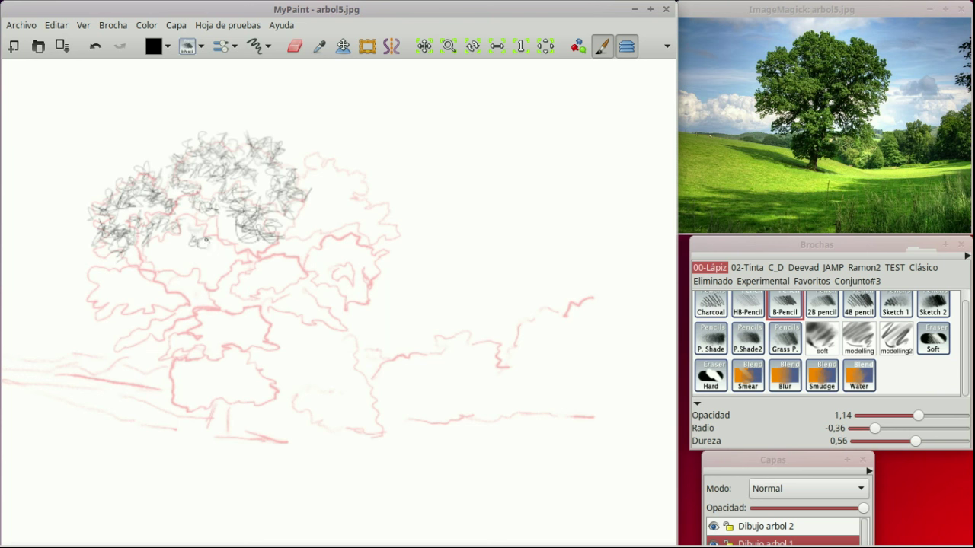
pyautogui.moveTo(225, 269)
pyautogui.mouseDown()
pyautogui.moveTo(188, 221)
pyautogui.moveTo(131, 282)
pyautogui.moveTo(169, 279)
pyautogui.moveTo(185, 298)
pyautogui.moveTo(137, 298)
pyautogui.moveTo(202, 298)
pyautogui.moveTo(274, 266)
pyautogui.moveTo(296, 305)
pyautogui.moveTo(309, 307)
pyautogui.moveTo(297, 308)
pyautogui.moveTo(342, 250)
pyautogui.moveTo(393, 256)
pyautogui.moveTo(361, 307)
pyautogui.moveTo(339, 299)
pyautogui.moveTo(341, 181)
pyautogui.moveTo(355, 179)
pyautogui.moveTo(386, 213)
pyautogui.moveTo(376, 238)
pyautogui.moveTo(323, 147)
pyautogui.moveTo(301, 221)
pyautogui.mouseUp()
pyautogui.moveTo(201, 316)
pyautogui.mouseDown()
pyautogui.moveTo(256, 310)
pyautogui.moveTo(274, 351)
pyautogui.moveTo(205, 335)
pyautogui.moveTo(312, 358)
pyautogui.moveTo(229, 381)
pyautogui.moveTo(255, 392)
pyautogui.moveTo(289, 376)
pyautogui.mouseUp()
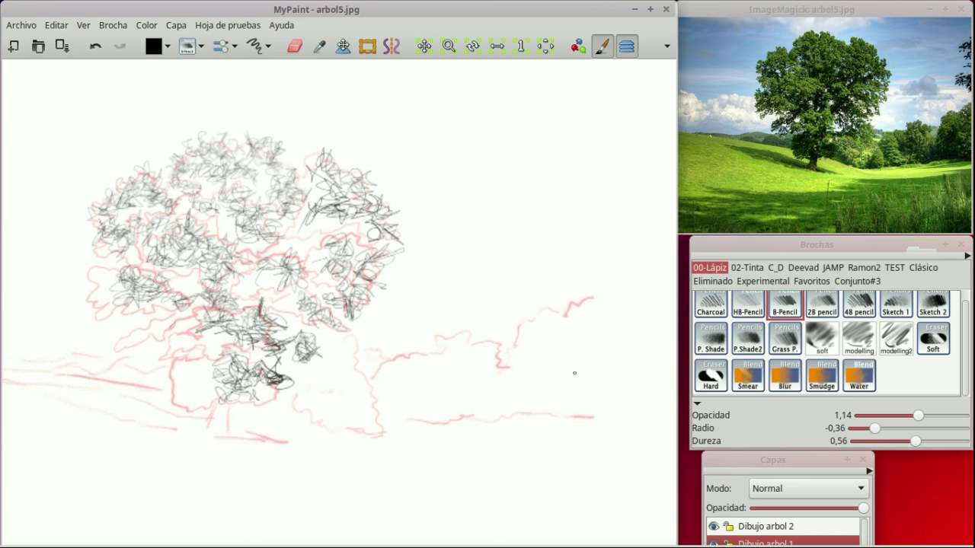
# Raise the B-Pencil opacity to 1,74 and darken the leaves across the upper foliage clumps.
pyautogui.click(949, 415)
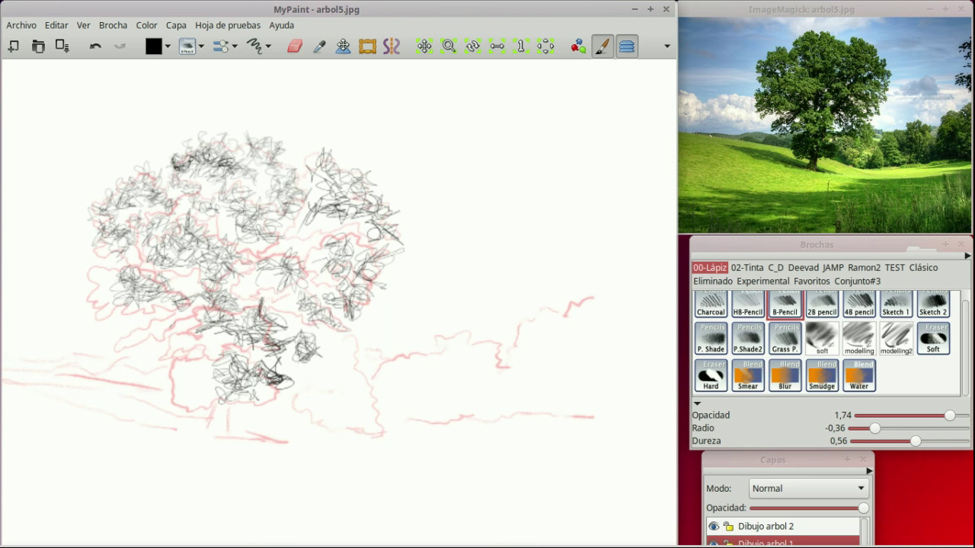
pyautogui.moveTo(175, 176)
pyautogui.mouseDown()
pyautogui.moveTo(258, 179)
pyautogui.moveTo(266, 199)
pyautogui.moveTo(276, 161)
pyautogui.moveTo(385, 247)
pyautogui.moveTo(290, 230)
pyautogui.moveTo(346, 242)
pyautogui.mouseUp()
pyautogui.moveTo(129, 199)
pyautogui.mouseDown()
pyautogui.moveTo(152, 206)
pyautogui.moveTo(114, 217)
pyautogui.moveTo(125, 194)
pyautogui.moveTo(133, 191)
pyautogui.moveTo(95, 254)
pyautogui.moveTo(118, 229)
pyautogui.moveTo(114, 244)
pyautogui.moveTo(126, 243)
pyautogui.moveTo(130, 228)
pyautogui.moveTo(179, 236)
pyautogui.moveTo(179, 283)
pyautogui.moveTo(209, 263)
pyautogui.moveTo(266, 258)
pyautogui.moveTo(233, 259)
pyautogui.moveTo(244, 214)
pyautogui.mouseUp()
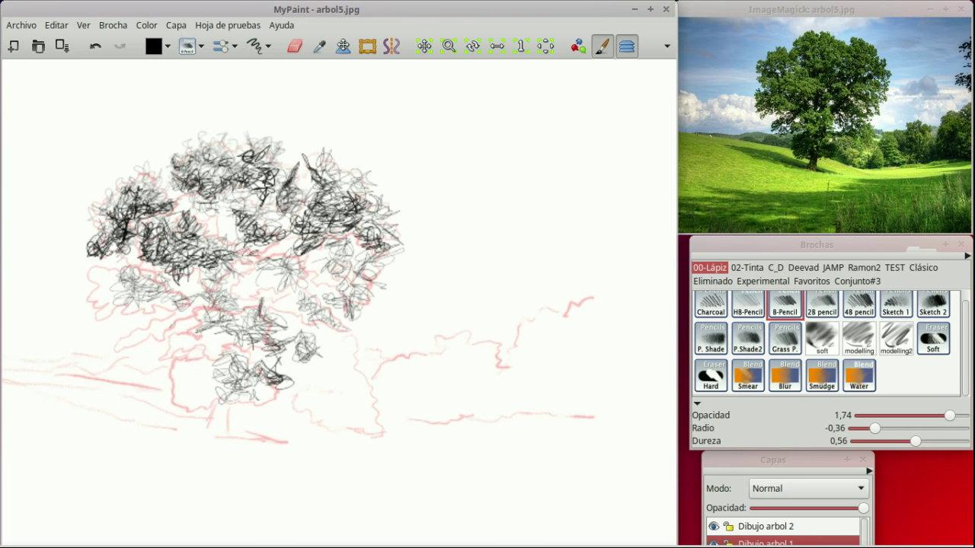
# Scribble darker leaves over the middle, lower-left and lowest foliage clumps.
pyautogui.moveTo(772, 459); pyautogui.dragTo(802, 449)
pyautogui.moveTo(781, 484); pyautogui.dragTo(771, 461)
pyautogui.moveTo(256, 270)
pyautogui.mouseDown()
pyautogui.moveTo(303, 278)
pyautogui.moveTo(272, 301)
pyautogui.moveTo(304, 322)
pyautogui.moveTo(329, 322)
pyautogui.moveTo(346, 295)
pyautogui.moveTo(327, 263)
pyautogui.mouseUp()
pyautogui.moveTo(110, 271)
pyautogui.mouseDown()
pyautogui.moveTo(126, 277)
pyautogui.moveTo(79, 312)
pyautogui.moveTo(144, 289)
pyautogui.moveTo(187, 377)
pyautogui.moveTo(228, 373)
pyautogui.moveTo(176, 384)
pyautogui.moveTo(206, 411)
pyautogui.mouseUp()
pyautogui.moveTo(206, 411); pyautogui.dragTo(259, 393)
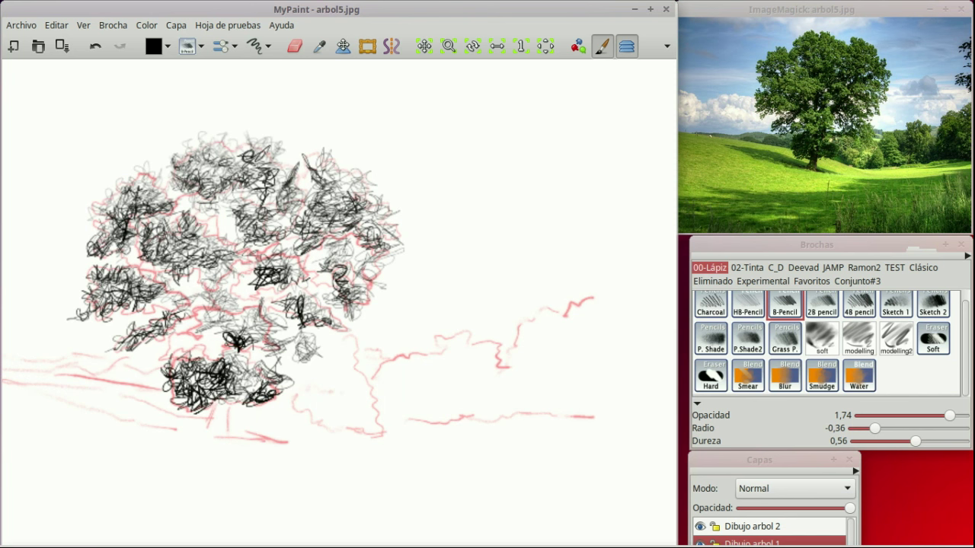
# Raise the opacity to 2,00 and deepen the shadows in the foliage at the tree's lower centre.
pyautogui.moveTo(232, 343); pyautogui.dragTo(191, 303)
pyautogui.moveTo(169, 255); pyautogui.dragTo(220, 273)
pyautogui.press('s')
pyautogui.moveTo(244, 333)
pyautogui.mouseDown()
pyautogui.moveTo(290, 352)
pyautogui.moveTo(267, 308)
pyautogui.moveTo(297, 293)
pyautogui.mouseUp()
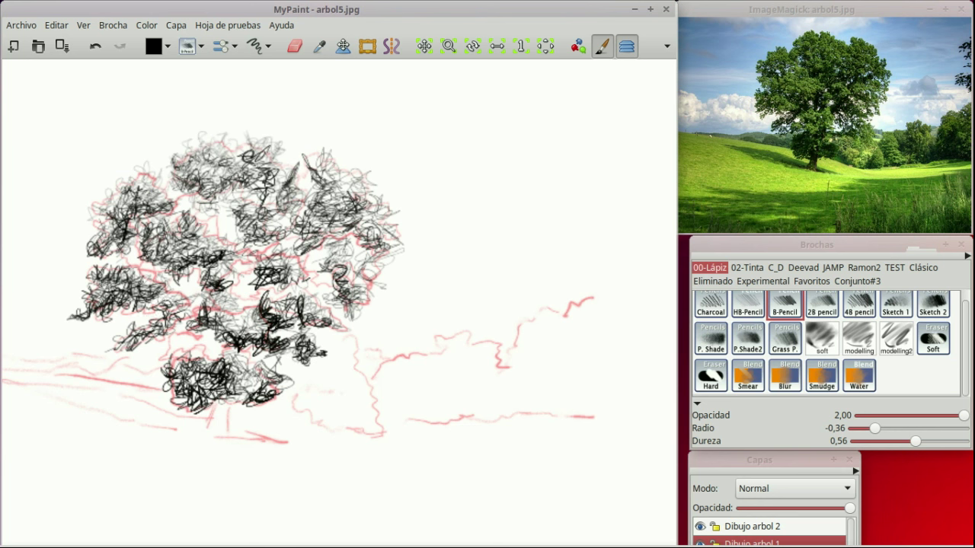
# Hatch the tree's trunk and draw dark branches spreading through the foliage.
pyautogui.moveTo(214, 428); pyautogui.dragTo(233, 358)
pyautogui.moveTo(237, 304); pyautogui.dragTo(225, 369)
pyautogui.moveTo(228, 324); pyautogui.dragTo(209, 420)
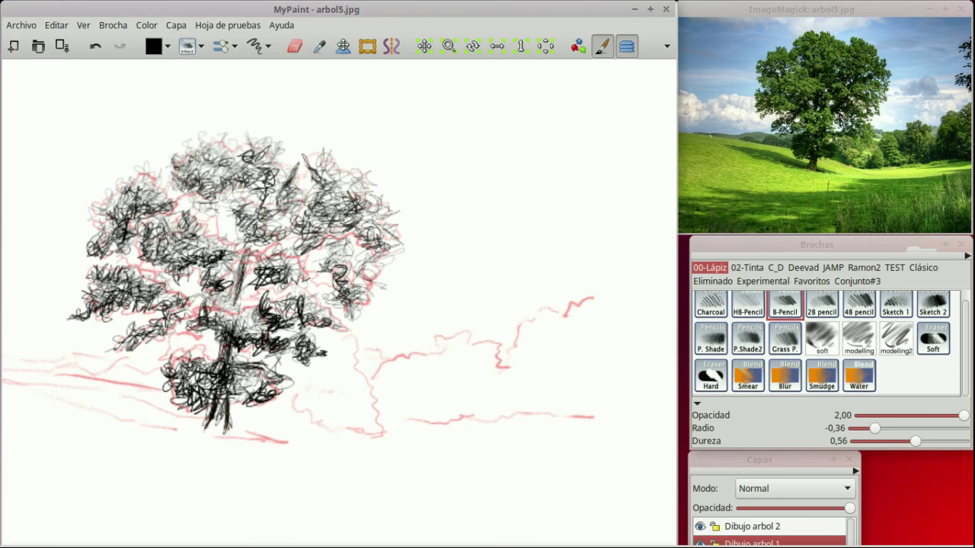
pyautogui.moveTo(134, 279); pyautogui.dragTo(197, 308)
pyautogui.moveTo(237, 276)
pyautogui.mouseDown()
pyautogui.moveTo(233, 295)
pyautogui.moveTo(279, 314)
pyautogui.mouseUp()
pyautogui.moveTo(245, 288); pyautogui.dragTo(306, 312)
pyautogui.moveTo(304, 282); pyautogui.dragTo(342, 274)
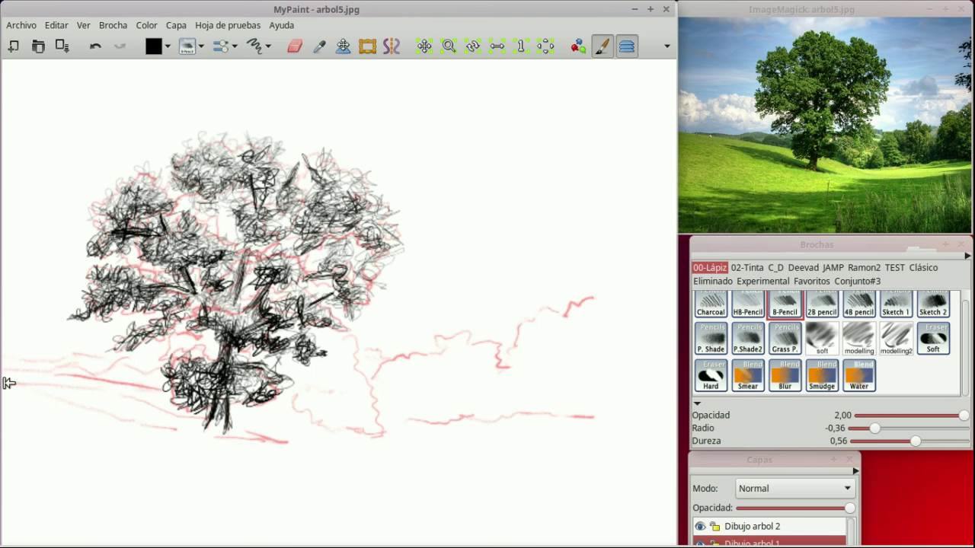
# Hatch the sloping ground shadow left of the trunk and scribble low bushes to its right.
pyautogui.moveTo(6, 369); pyautogui.dragTo(150, 390)
pyautogui.moveTo(130, 422); pyautogui.dragTo(193, 433)
pyautogui.moveTo(47, 390); pyautogui.dragTo(156, 413)
pyautogui.moveTo(125, 407)
pyautogui.mouseDown()
pyautogui.moveTo(251, 436)
pyautogui.moveTo(303, 434)
pyautogui.mouseUp()
pyautogui.moveTo(381, 411)
pyautogui.mouseDown()
pyautogui.moveTo(424, 382)
pyautogui.moveTo(450, 419)
pyautogui.mouseUp()
pyautogui.moveTo(408, 364)
pyautogui.mouseDown()
pyautogui.moveTo(380, 404)
pyautogui.moveTo(297, 431)
pyautogui.mouseUp()
pyautogui.moveTo(284, 385); pyautogui.dragTo(380, 424)
pyautogui.moveTo(416, 403); pyautogui.dragTo(441, 416)
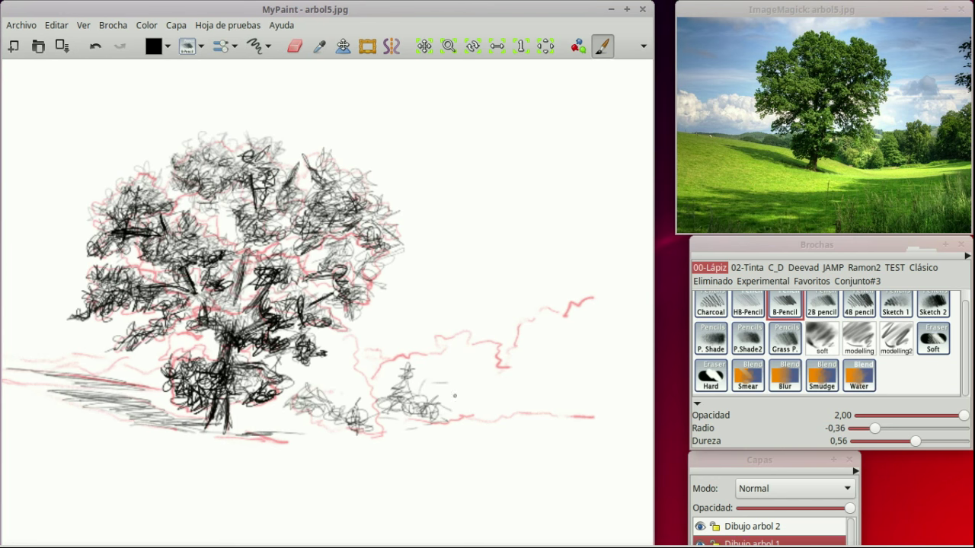
# Scribble the background trees and bushes along the horizon, lowering the brush opacity for lighter strokes.
pyautogui.moveTo(526, 341); pyautogui.dragTo(533, 412)
pyautogui.moveTo(480, 396); pyautogui.dragTo(582, 411)
pyautogui.moveTo(518, 381); pyautogui.dragTo(442, 396)
pyautogui.moveTo(445, 329)
pyautogui.mouseDown()
pyautogui.moveTo(465, 390)
pyautogui.moveTo(487, 394)
pyautogui.mouseUp()
pyautogui.press('a')
pyautogui.press('a')
pyautogui.press('a')
pyautogui.press('a')
pyautogui.moveTo(411, 381)
pyautogui.mouseDown()
pyautogui.moveTo(484, 368)
pyautogui.moveTo(543, 319)
pyautogui.moveTo(563, 339)
pyautogui.moveTo(564, 377)
pyautogui.mouseUp()
pyautogui.moveTo(403, 366)
pyautogui.mouseDown()
pyautogui.moveTo(342, 380)
pyautogui.moveTo(358, 404)
pyautogui.moveTo(396, 419)
pyautogui.mouseUp()
# Raise the brush opacity again and darken the base of the background bushes, adding leaves at the tree's top.
pyautogui.press('s')
pyautogui.press('s')
pyautogui.press('s')
pyautogui.moveTo(289, 404)
pyautogui.mouseDown()
pyautogui.moveTo(343, 426)
pyautogui.moveTo(392, 388)
pyautogui.moveTo(476, 419)
pyautogui.mouseUp()
pyautogui.moveTo(198, 156); pyautogui.dragTo(263, 140)
# Hatch the foreground ground and draw a tuft of grass blades, and hide the Esbozo layer.
pyautogui.moveTo(415, 495)
pyautogui.mouseDown()
pyautogui.moveTo(366, 463)
pyautogui.moveTo(427, 435)
pyautogui.mouseUp()
pyautogui.moveTo(332, 449)
pyautogui.mouseDown()
pyautogui.moveTo(588, 472)
pyautogui.moveTo(160, 457)
pyautogui.mouseUp()
pyautogui.moveTo(381, 504); pyautogui.dragTo(6, 472)
pyautogui.moveTo(392, 432)
pyautogui.mouseDown()
pyautogui.moveTo(470, 490)
pyautogui.moveTo(481, 511)
pyautogui.mouseUp()
pyautogui.moveTo(349, 510); pyautogui.dragTo(456, 491)
pyautogui.moveTo(791, 459); pyautogui.dragTo(798, 408)
pyautogui.click(707, 509)
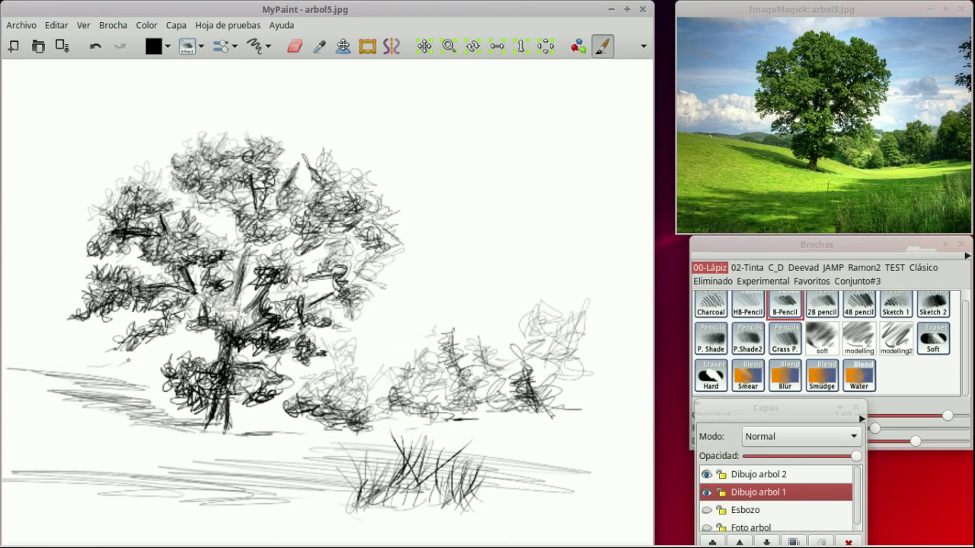
# Darken the lower part of the background bushes with dense scribbles.
pyautogui.moveTo(480, 411); pyautogui.dragTo(533, 392)
pyautogui.moveTo(449, 367); pyautogui.dragTo(486, 415)
pyautogui.moveTo(411, 387)
pyautogui.mouseDown()
pyautogui.moveTo(475, 417)
pyautogui.moveTo(460, 413)
pyautogui.mouseUp()
# Thicken the foreground grass clump with dark blades and extend it to the right.
pyautogui.moveTo(462, 504); pyautogui.dragTo(502, 463)
pyautogui.moveTo(495, 503); pyautogui.dragTo(548, 457)
pyautogui.moveTo(340, 503)
pyautogui.mouseDown()
pyautogui.moveTo(356, 454)
pyautogui.moveTo(394, 454)
pyautogui.mouseUp()
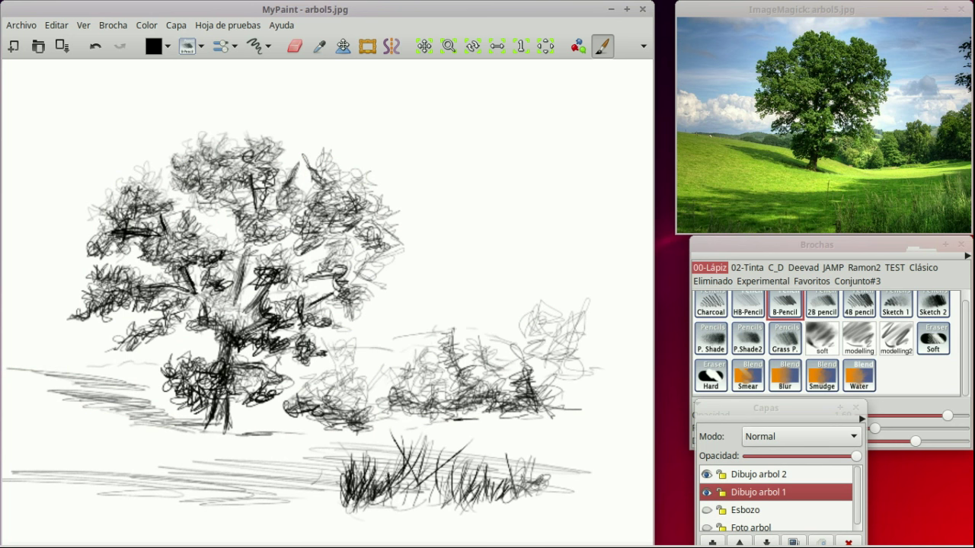
pyautogui.moveTo(388, 499); pyautogui.dragTo(448, 462)
pyautogui.moveTo(370, 484); pyautogui.dragTo(379, 437)
pyautogui.moveTo(418, 491); pyautogui.dragTo(457, 434)
pyautogui.moveTo(526, 498); pyautogui.dragTo(542, 458)
# Add leafy scribbles to the tops of the background trees and the bush beside the main tree.
pyautogui.moveTo(538, 335); pyautogui.dragTo(558, 310)
pyautogui.moveTo(525, 357); pyautogui.dragTo(567, 302)
pyautogui.moveTo(419, 358); pyautogui.dragTo(451, 324)
pyautogui.moveTo(454, 364); pyautogui.dragTo(524, 348)
pyautogui.moveTo(343, 401); pyautogui.dragTo(360, 361)
# Darken the main tree's lower, central, top and upper-right foliage with more leaf scribbles.
pyautogui.moveTo(207, 320); pyautogui.dragTo(259, 390)
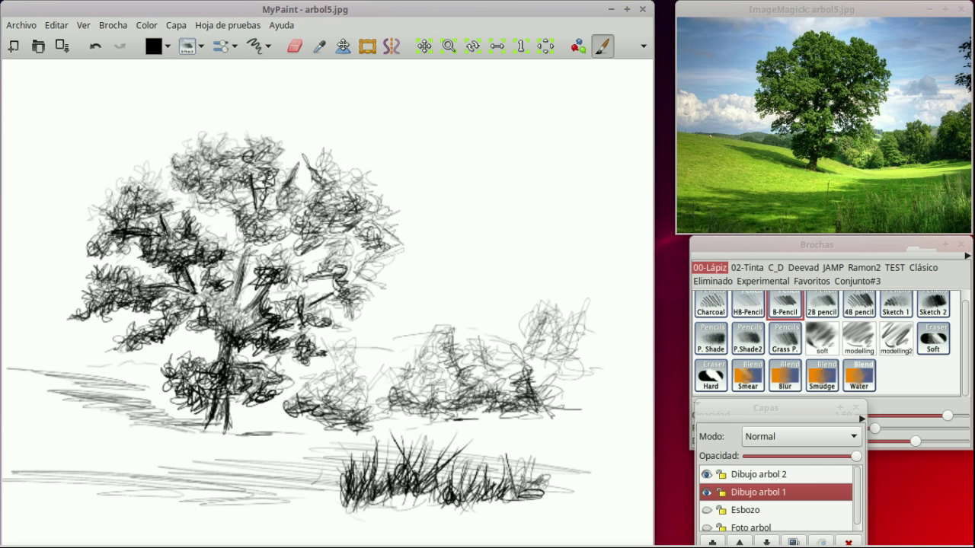
pyautogui.moveTo(275, 221); pyautogui.dragTo(240, 242)
pyautogui.moveTo(266, 247); pyautogui.dragTo(235, 288)
pyautogui.moveTo(229, 151); pyautogui.dragTo(189, 190)
pyautogui.moveTo(319, 196)
pyautogui.mouseDown()
pyautogui.moveTo(287, 248)
pyautogui.moveTo(375, 254)
pyautogui.mouseUp()
pyautogui.moveTo(411, 227); pyautogui.dragTo(366, 259)
pyautogui.moveTo(367, 170); pyautogui.dragTo(331, 207)
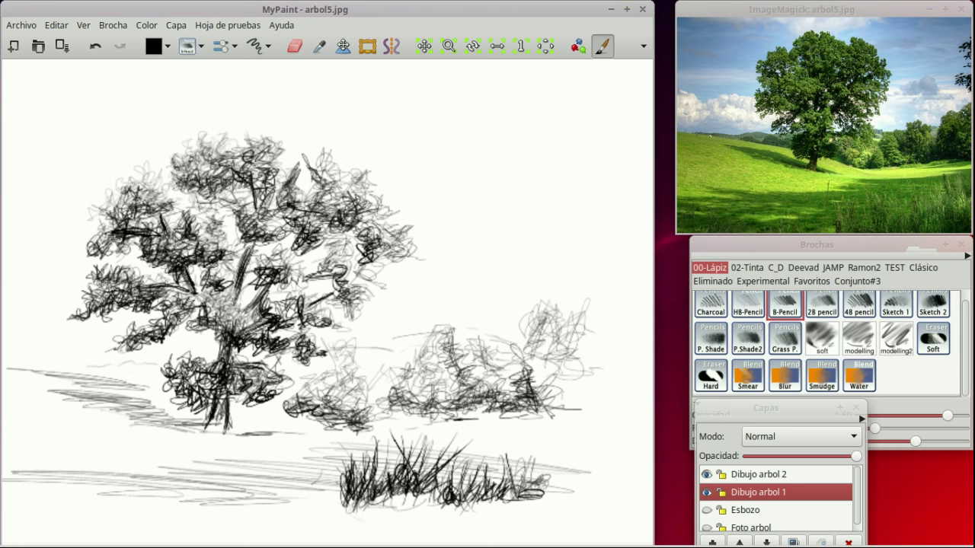
# Fill out the clumps along the tree's right edge with additional leaf scribbles.
pyautogui.moveTo(372, 283); pyautogui.dragTo(326, 319)
pyautogui.moveTo(344, 248); pyautogui.dragTo(331, 281)
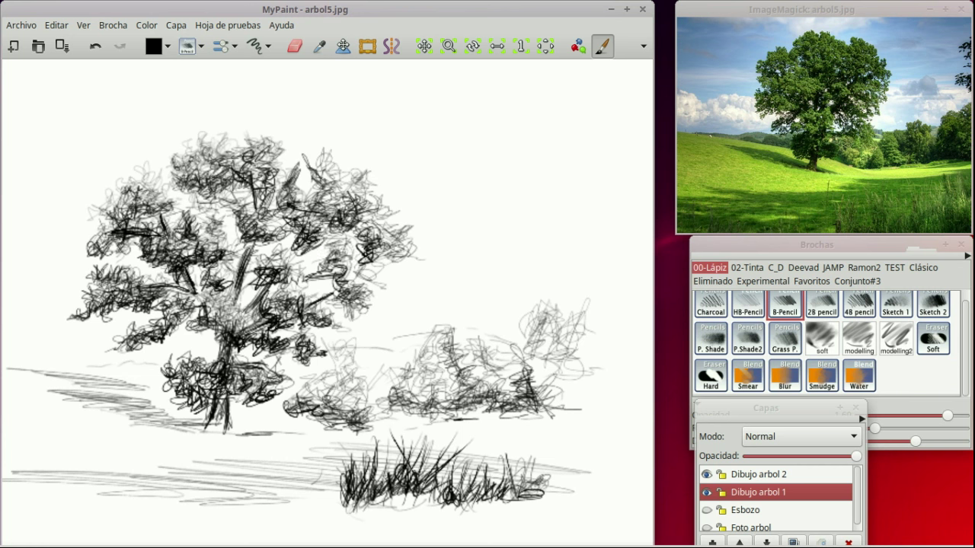
pyautogui.moveTo(364, 233); pyautogui.dragTo(331, 290)
pyautogui.moveTo(388, 269); pyautogui.dragTo(352, 286)
pyautogui.moveTo(376, 173); pyautogui.dragTo(349, 207)
pyautogui.moveTo(414, 239); pyautogui.dragTo(380, 260)
pyautogui.moveTo(387, 176); pyautogui.dragTo(347, 221)
# Deepen the foliage at the top of the crown and around the central branches.
pyautogui.moveTo(193, 135); pyautogui.dragTo(230, 162)
pyautogui.moveTo(281, 144); pyautogui.dragTo(229, 186)
pyautogui.moveTo(250, 174); pyautogui.dragTo(204, 199)
pyautogui.moveTo(239, 285); pyautogui.dragTo(227, 303)
pyautogui.moveTo(238, 297); pyautogui.dragTo(201, 330)
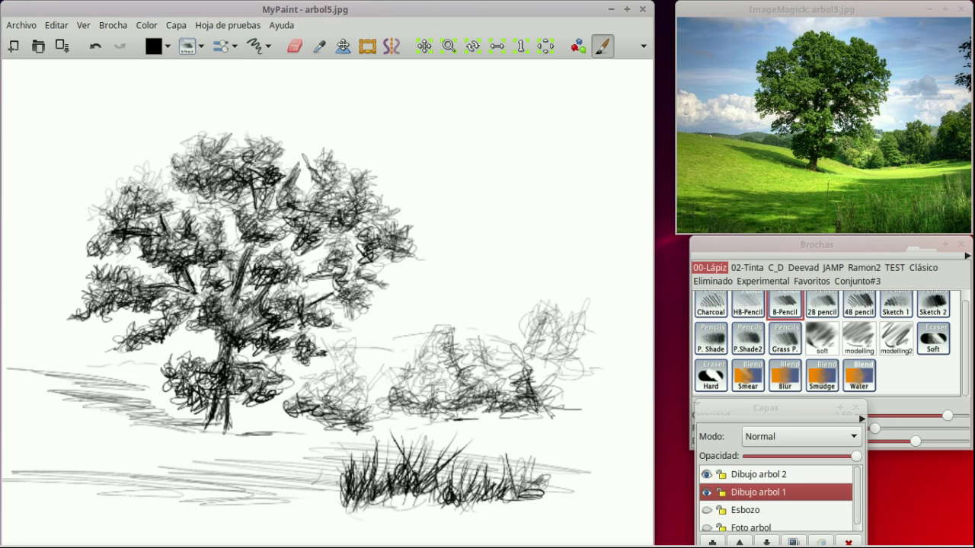
pyautogui.moveTo(340, 251); pyautogui.dragTo(297, 283)
pyautogui.moveTo(342, 259); pyautogui.dragTo(315, 308)
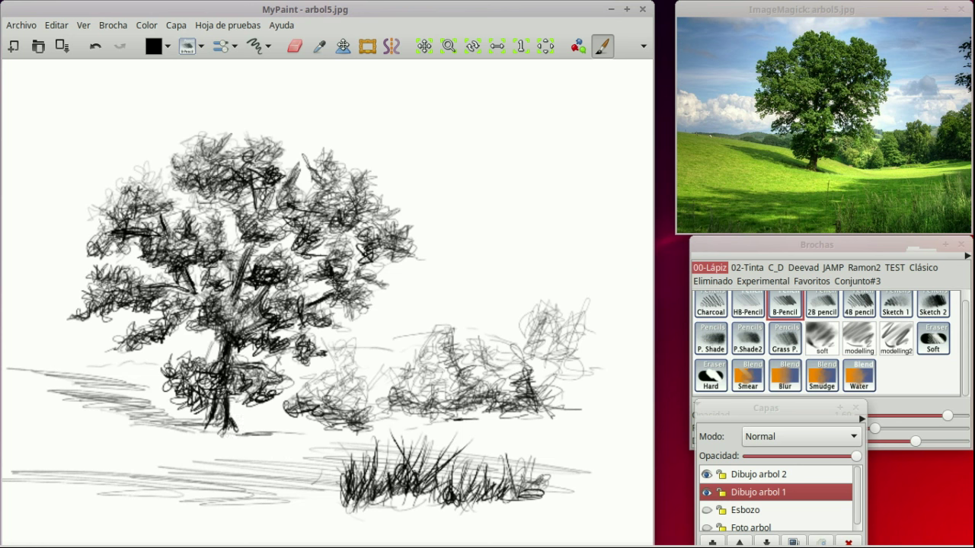
# Darken the lowest clump and the clumps on the tree's lower-left side.
pyautogui.moveTo(196, 356); pyautogui.dragTo(174, 397)
pyautogui.moveTo(296, 378); pyautogui.dragTo(228, 401)
pyautogui.moveTo(149, 286); pyautogui.dragTo(99, 309)
pyautogui.moveTo(175, 317); pyautogui.dragTo(165, 338)
pyautogui.moveTo(91, 304); pyautogui.dragTo(74, 318)
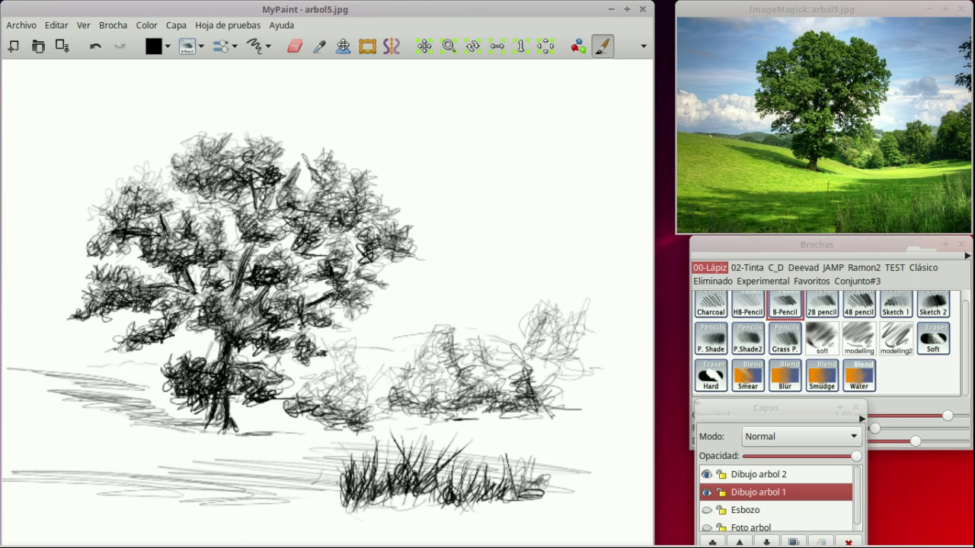
# Hide the Dibujo arbol 1 layer, show Esbozo and make Dibujo arbol 2 the active layer.
pyautogui.click(706, 492)
pyautogui.click(706, 510)
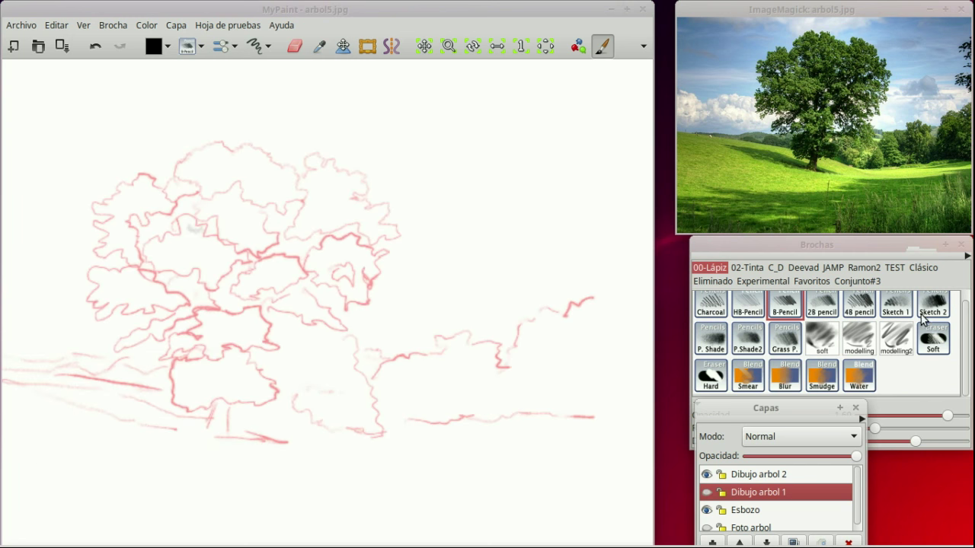
pyautogui.click(813, 474)
# Make samples with P.Shade2 and P. Shade beside the tree, ending with P. Shade at opacity 0,16, radius 1,08 and hardness 0,14.
pyautogui.moveTo(551, 190); pyautogui.dragTo(548, 225)
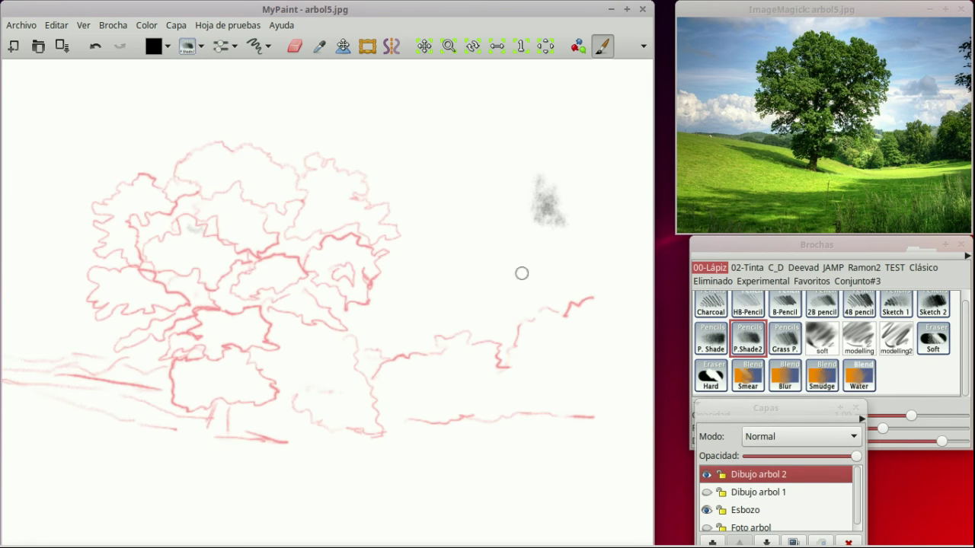
pyautogui.click(711, 339)
pyautogui.click(878, 415)
pyautogui.moveTo(602, 185)
pyautogui.mouseDown()
pyautogui.moveTo(597, 229)
pyautogui.moveTo(542, 231)
pyautogui.mouseUp()
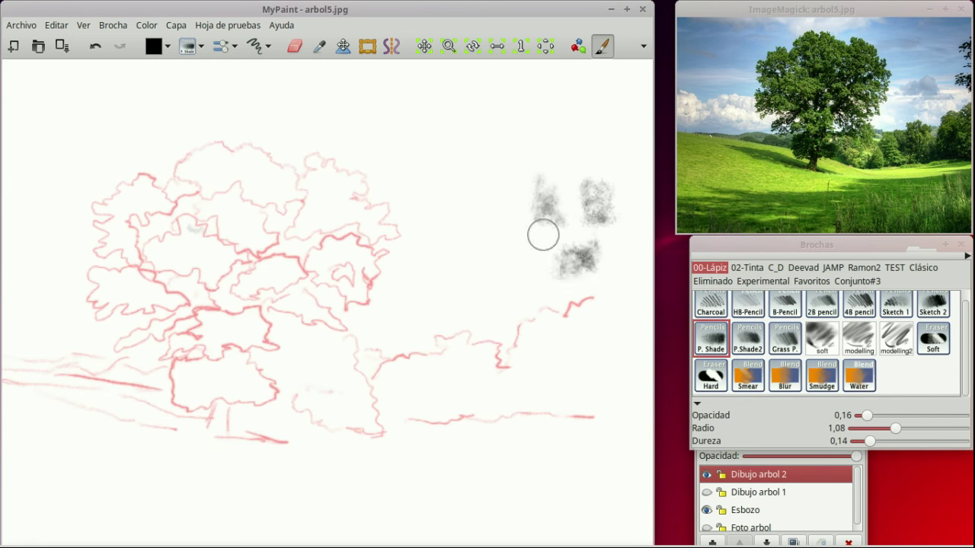
# Undo the P.Shade2 and P. Shade samples beside the tree.
pyautogui.hotkey('ctrl', 'z')
pyautogui.hotkey('ctrl', 'z')
pyautogui.hotkey('ctrl', 'z')
pyautogui.hotkey('ctrl', 'z')
pyautogui.hotkey('ctrl', 'y')
# Shade the tree's foliage, the background bushes and the ground softly with P. Shade over the red sketch.
pyautogui.moveTo(227, 152)
pyautogui.mouseDown()
pyautogui.moveTo(193, 159)
pyautogui.moveTo(289, 193)
pyautogui.moveTo(348, 183)
pyautogui.moveTo(381, 224)
pyautogui.moveTo(233, 203)
pyautogui.moveTo(122, 202)
pyautogui.moveTo(115, 229)
pyautogui.moveTo(203, 246)
pyautogui.moveTo(175, 262)
pyautogui.moveTo(290, 271)
pyautogui.moveTo(335, 251)
pyautogui.moveTo(363, 281)
pyautogui.moveTo(290, 324)
pyautogui.moveTo(251, 392)
pyautogui.moveTo(133, 287)
pyautogui.moveTo(197, 377)
pyautogui.moveTo(342, 348)
pyautogui.moveTo(416, 364)
pyautogui.moveTo(613, 308)
pyautogui.mouseUp()
pyautogui.moveTo(160, 450)
pyautogui.mouseDown()
pyautogui.moveTo(272, 450)
pyautogui.moveTo(363, 511)
pyautogui.moveTo(611, 394)
pyautogui.moveTo(360, 413)
pyautogui.moveTo(430, 404)
pyautogui.moveTo(407, 380)
pyautogui.moveTo(583, 372)
pyautogui.moveTo(546, 404)
pyautogui.moveTo(524, 316)
pyautogui.mouseUp()
pyautogui.press('Home')
pyautogui.press('Home')
# Set the P. Shade opacity to 1,22 and darken the shadows in the tree's foliage clumps.
pyautogui.moveTo(877, 409); pyautogui.dragTo(876, 454)
pyautogui.click(922, 415)
pyautogui.moveTo(217, 180)
pyautogui.mouseDown()
pyautogui.moveTo(293, 191)
pyautogui.moveTo(312, 218)
pyautogui.moveTo(343, 214)
pyautogui.moveTo(358, 229)
pyautogui.moveTo(366, 206)
pyautogui.moveTo(125, 191)
pyautogui.moveTo(125, 252)
pyautogui.moveTo(153, 206)
pyautogui.moveTo(206, 259)
pyautogui.moveTo(240, 228)
pyautogui.moveTo(274, 282)
pyautogui.moveTo(290, 267)
pyautogui.moveTo(328, 263)
pyautogui.moveTo(364, 282)
pyautogui.moveTo(289, 304)
pyautogui.moveTo(152, 305)
pyautogui.moveTo(114, 282)
pyautogui.moveTo(160, 270)
pyautogui.moveTo(145, 335)
pyautogui.moveTo(236, 350)
pyautogui.moveTo(228, 396)
pyautogui.moveTo(163, 396)
pyautogui.moveTo(199, 329)
pyautogui.moveTo(251, 339)
pyautogui.mouseUp()
# Reduce the P. Shade radius to -2,00 and draw the tree's trunk in dark strokes.
pyautogui.press('d')
pyautogui.press('d')
pyautogui.press('d')
pyautogui.press('d')
pyautogui.press('d')
pyautogui.press('d')
pyautogui.moveTo(227, 397); pyautogui.dragTo(220, 427)
pyautogui.moveTo(228, 335); pyautogui.dragTo(236, 371)
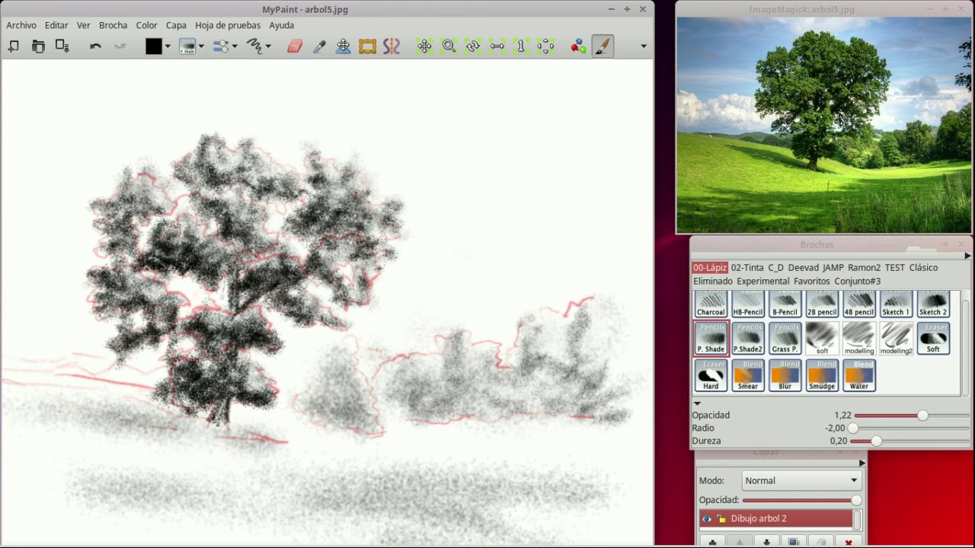
# Draw thin dark branches from the trunk into the foliage on both sides and up the centre.
pyautogui.moveTo(292, 222); pyautogui.dragTo(323, 270)
pyautogui.moveTo(320, 268); pyautogui.dragTo(340, 256)
pyautogui.moveTo(364, 256); pyautogui.dragTo(298, 274)
pyautogui.moveTo(221, 241); pyautogui.dragTo(217, 252)
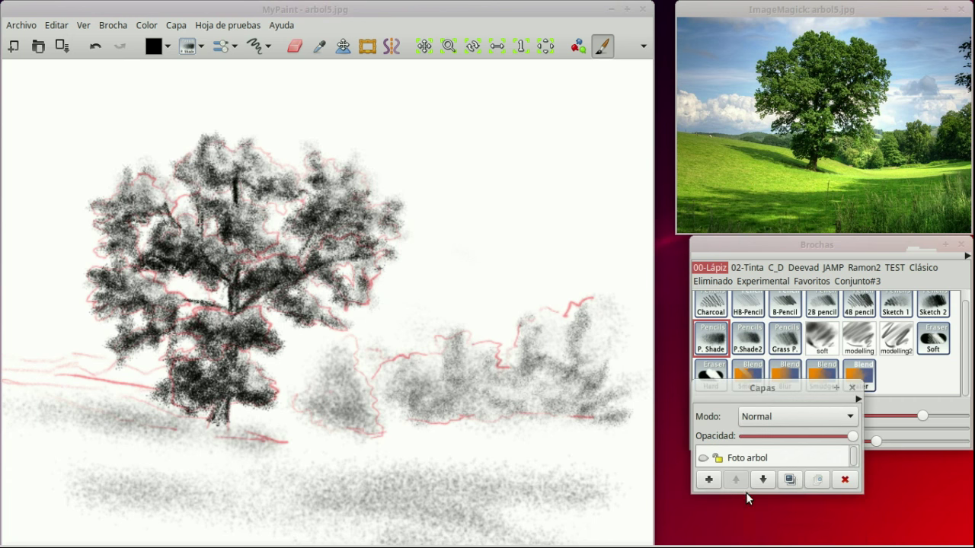
# Draw thin P. Shade contour lines on Dibujo arbol 2 for the distant hills beside the tree and the tops of the background bushes.
pyautogui.click(703, 489)
pyautogui.click(703, 490)
pyautogui.click(754, 454)
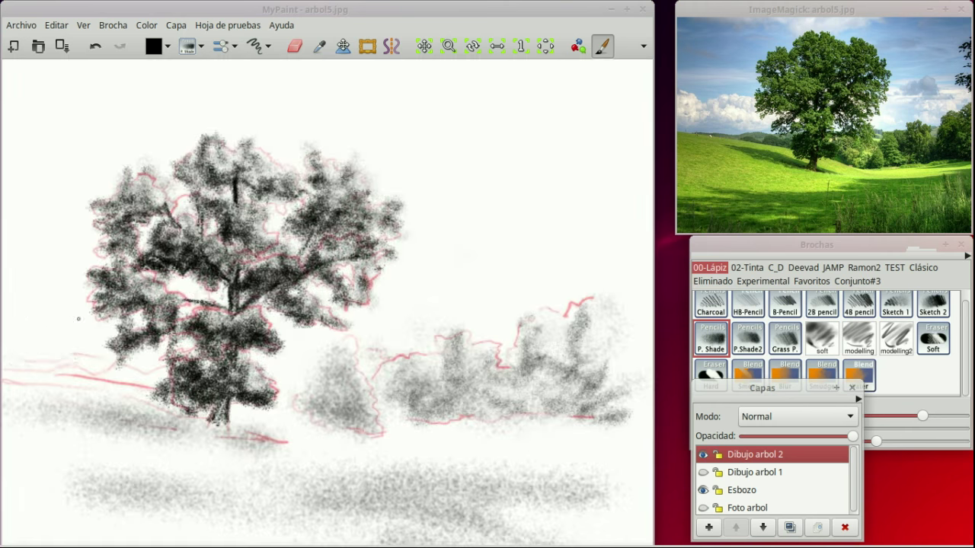
pyautogui.moveTo(1, 354); pyautogui.dragTo(69, 354)
pyautogui.moveTo(69, 305); pyautogui.dragTo(1, 305)
pyautogui.moveTo(157, 387); pyautogui.dragTo(69, 366)
pyautogui.moveTo(84, 371); pyautogui.dragTo(21, 358)
pyautogui.moveTo(362, 352); pyautogui.dragTo(428, 354)
pyautogui.moveTo(381, 372); pyautogui.dragTo(588, 303)
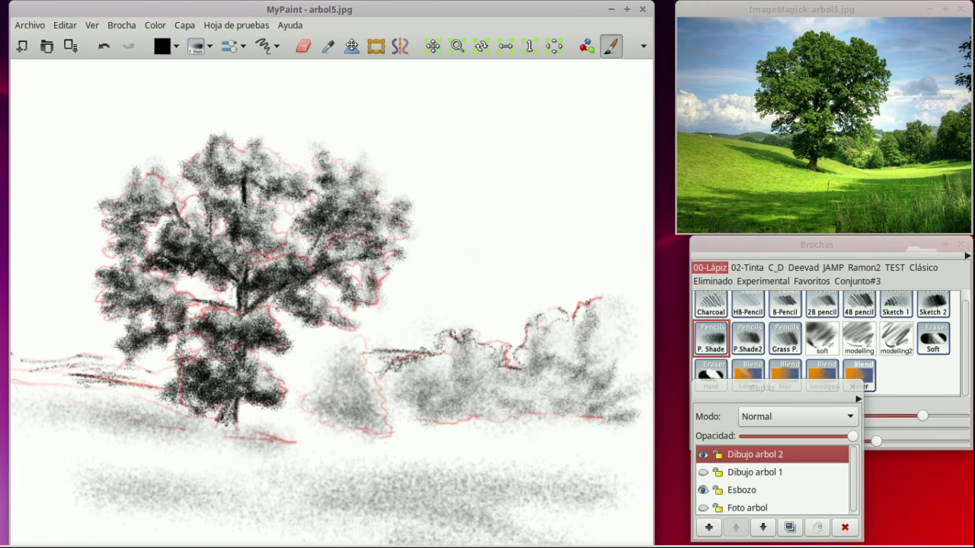
# Add long, loose strokes across the ground below the tree and through the foreground to mark the terrain.
pyautogui.moveTo(45, 415); pyautogui.dragTo(228, 427)
pyautogui.moveTo(344, 491); pyautogui.dragTo(601, 478)
pyautogui.moveTo(419, 506); pyautogui.dragTo(229, 472)
pyautogui.moveTo(366, 457); pyautogui.dragTo(46, 449)
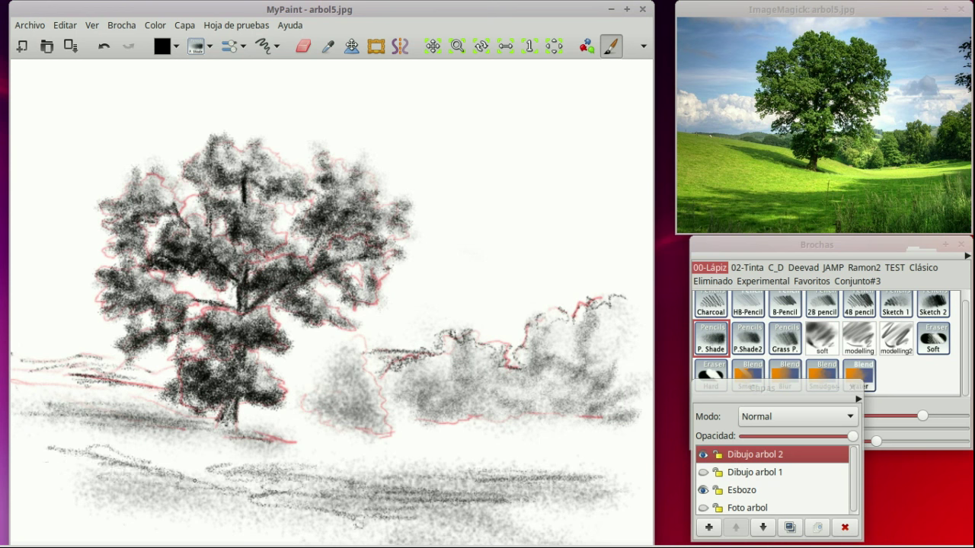
pyautogui.moveTo(31, 499); pyautogui.dragTo(388, 525)
# Draw clumps of upright grass blades in the foreground, below and beside the tree's trunk.
pyautogui.moveTo(361, 449); pyautogui.dragTo(358, 506)
pyautogui.moveTo(376, 434); pyautogui.dragTo(364, 518)
pyautogui.moveTo(424, 494); pyautogui.dragTo(456, 451)
pyautogui.moveTo(480, 487); pyautogui.dragTo(488, 451)
pyautogui.moveTo(320, 503)
pyautogui.mouseDown()
pyautogui.moveTo(314, 442)
pyautogui.moveTo(358, 465)
pyautogui.mouseUp()
# Hide the Esbozo layer and add thin, irregular strokes along the upper edge of the tree's crown.
pyautogui.click(703, 490)
pyautogui.moveTo(790, 390); pyautogui.dragTo(804, 462)
pyautogui.moveTo(211, 124); pyautogui.dragTo(225, 128)
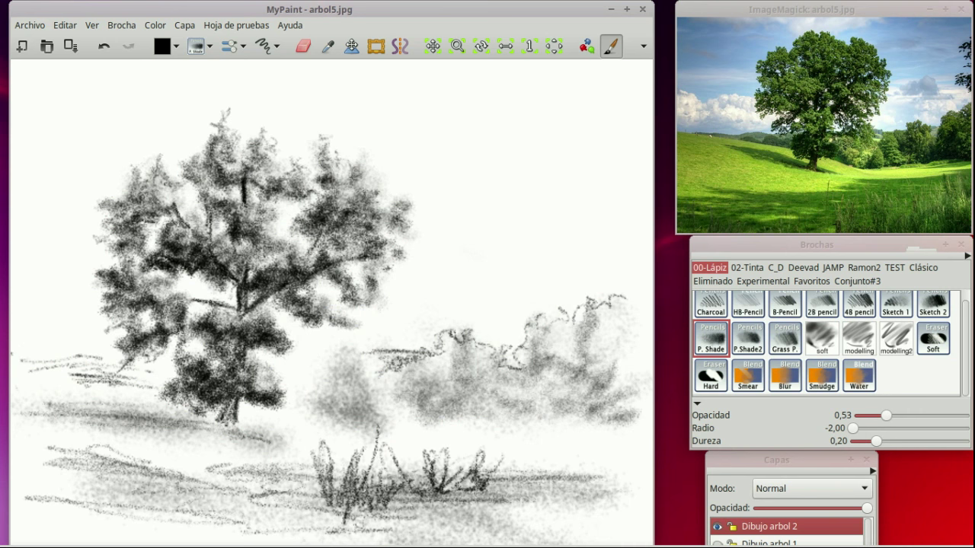
# Set the P. Shade opacity to 1,30 and reinforce the background bushes and the foreground grass with more strokes.
pyautogui.press('1')
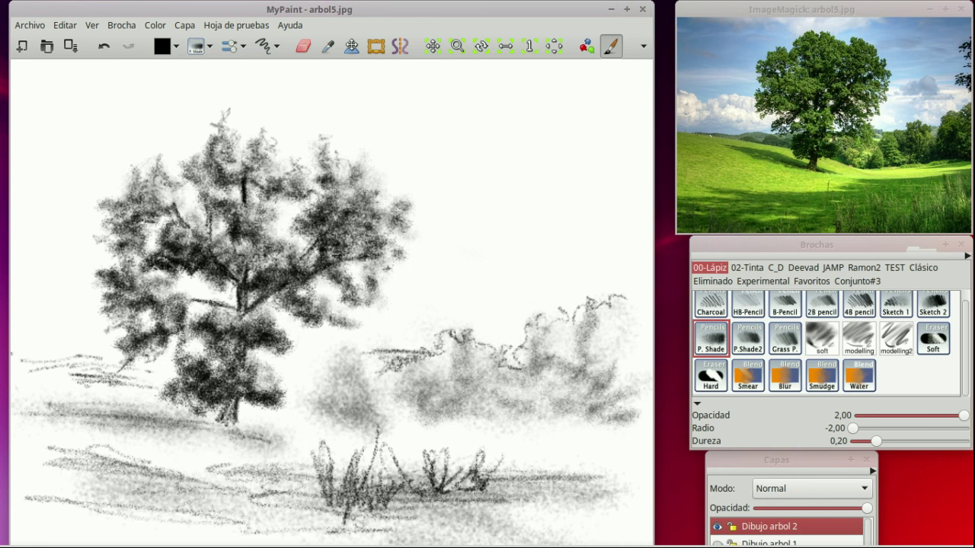
pyautogui.press('a')
pyautogui.moveTo(341, 408)
pyautogui.mouseDown()
pyautogui.moveTo(358, 425)
pyautogui.moveTo(404, 358)
pyautogui.mouseUp()
pyautogui.moveTo(343, 343); pyautogui.dragTo(422, 411)
pyautogui.moveTo(449, 335)
pyautogui.mouseDown()
pyautogui.moveTo(313, 358)
pyautogui.moveTo(426, 411)
pyautogui.moveTo(609, 415)
pyautogui.moveTo(559, 385)
pyautogui.moveTo(594, 339)
pyautogui.moveTo(586, 399)
pyautogui.mouseUp()
pyautogui.moveTo(342, 453)
pyautogui.mouseDown()
pyautogui.moveTo(373, 510)
pyautogui.moveTo(305, 464)
pyautogui.moveTo(601, 441)
pyautogui.moveTo(517, 510)
pyautogui.moveTo(495, 495)
pyautogui.moveTo(403, 506)
pyautogui.mouseUp()
# Compare the two drawing layers, leave Dibujo arbol 1 and Dibujo arbol 2 both visible, and view the combined drawing full screen.
pyautogui.moveTo(776, 460)
pyautogui.mouseDown()
pyautogui.moveTo(762, 285)
pyautogui.moveTo(756, 308)
pyautogui.mouseUp()
pyautogui.click(696, 374)
pyautogui.click(696, 409)
pyautogui.click(696, 392)
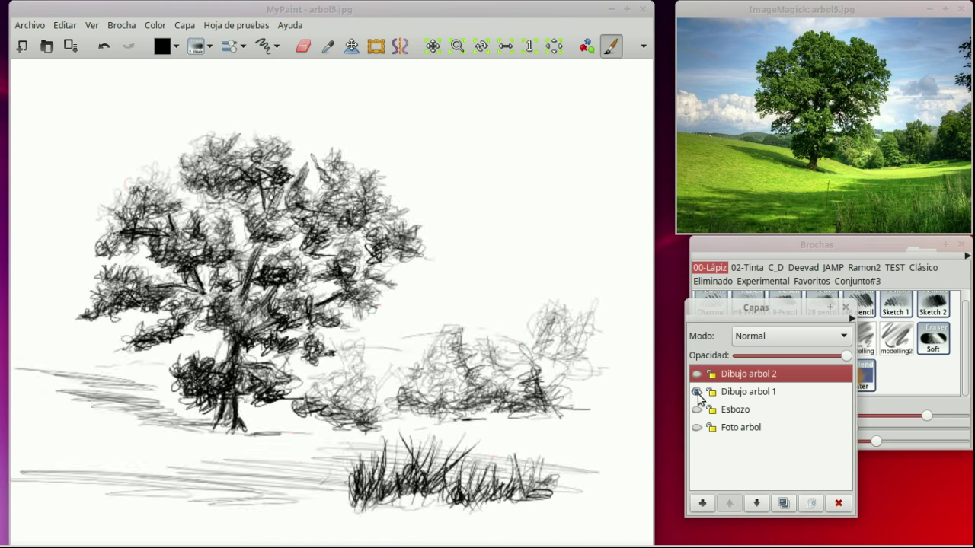
pyautogui.click(696, 374)
pyautogui.click(696, 374)
pyautogui.click(696, 374)
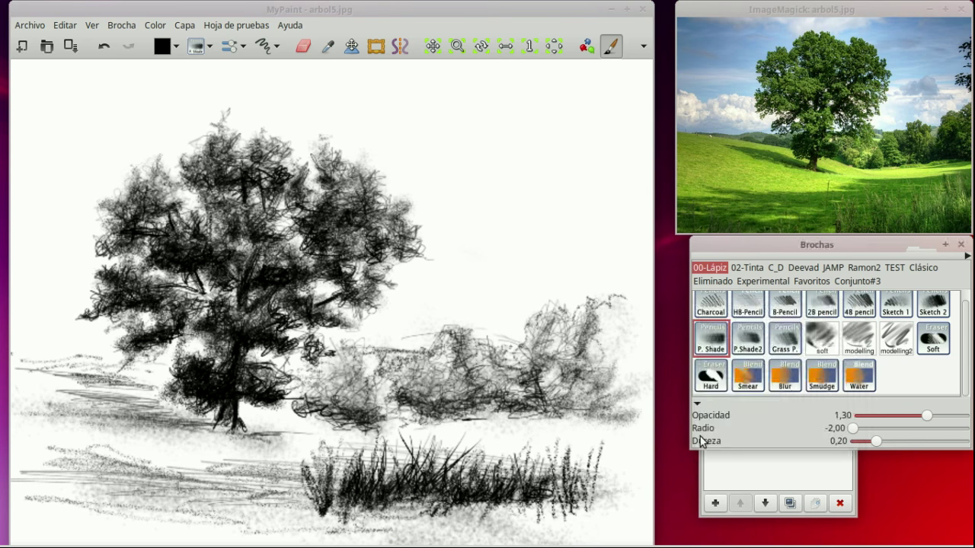
pyautogui.click(626, 9)
pyautogui.press('Tab')
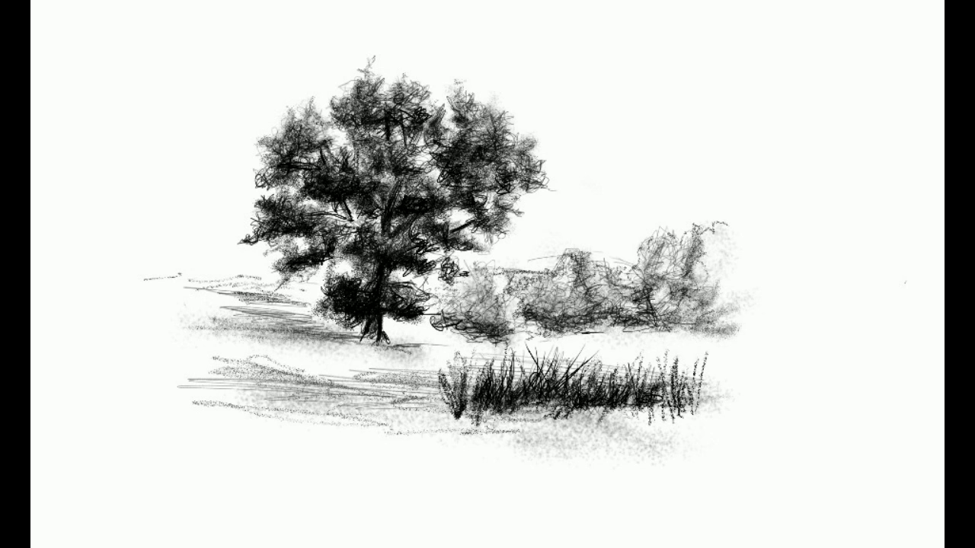